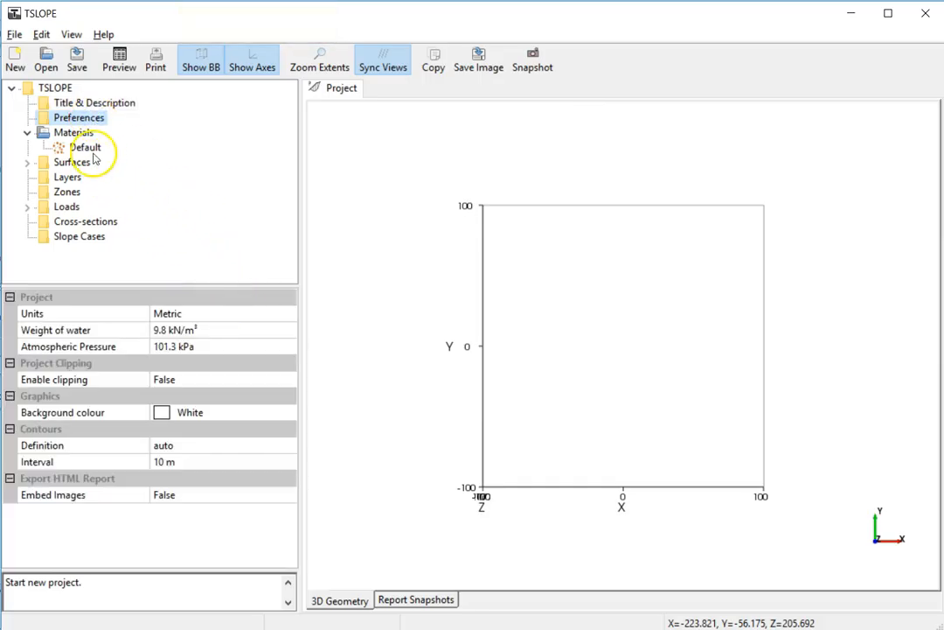
Step: Relabel the Default material as "laminated sandstone"
click(87, 147)
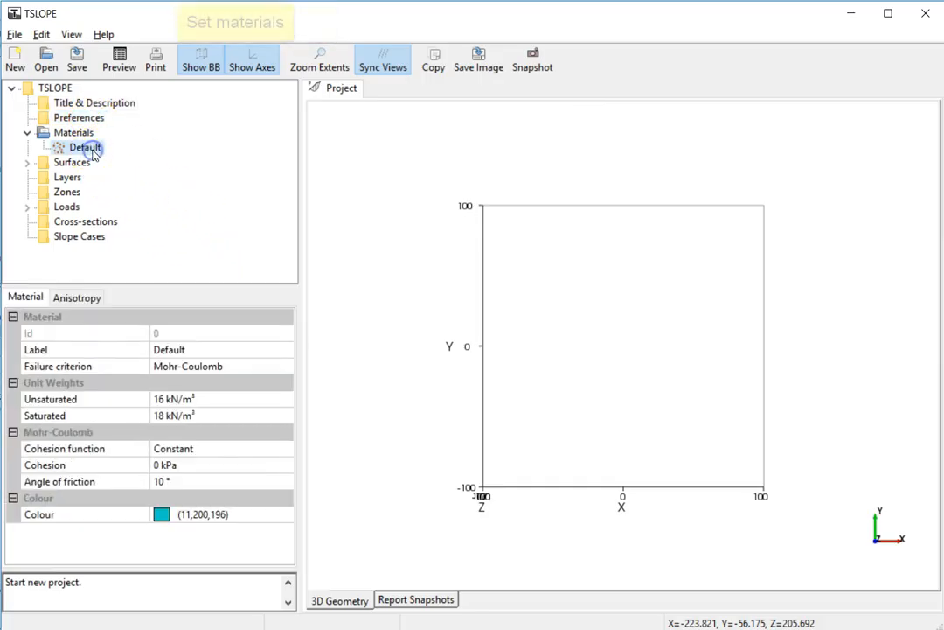
click(251, 350)
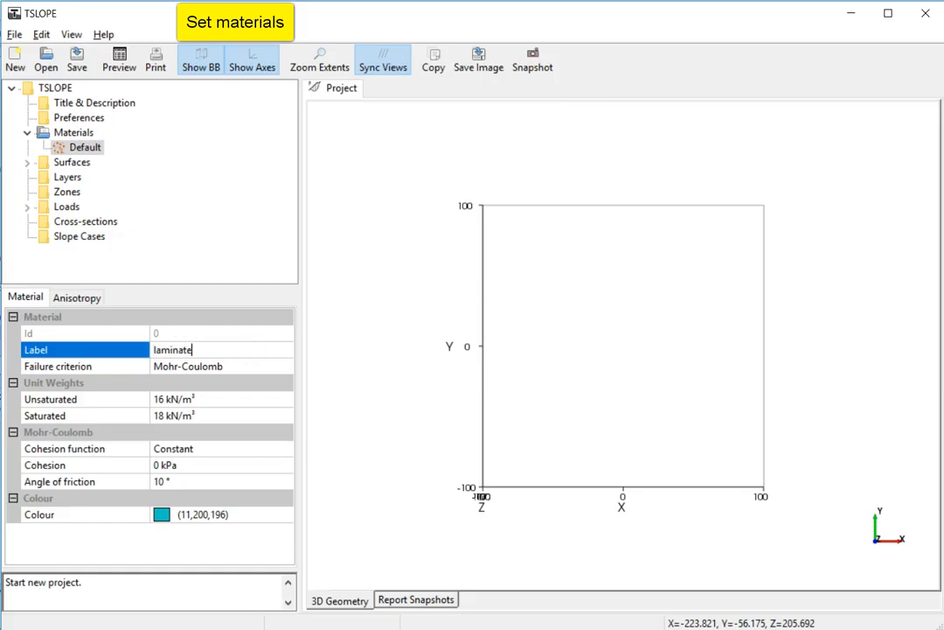
text(laminated sandstone)
click(52, 595)
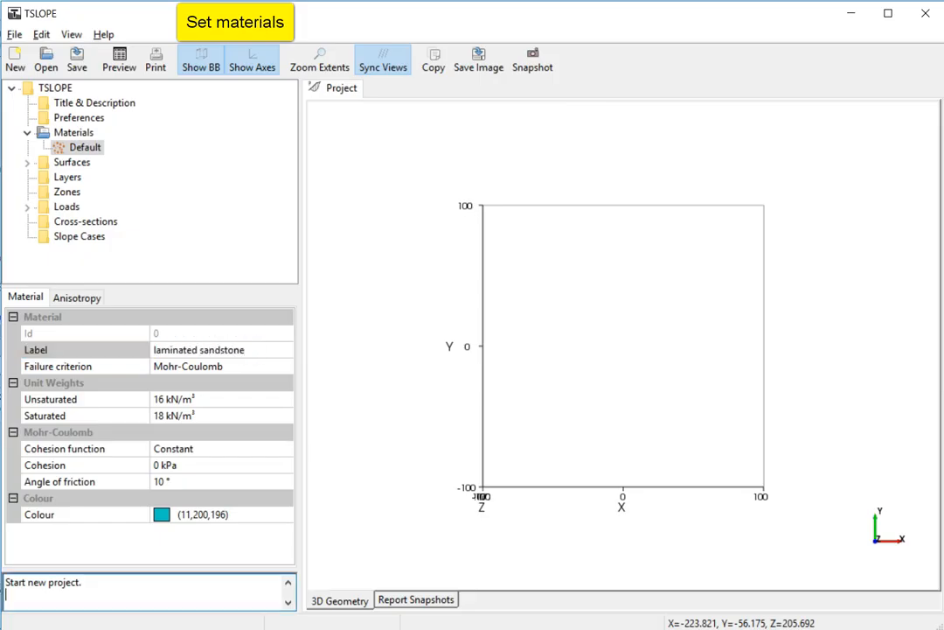
Step: Set the laminated sandstone's unsaturated and saturated unit weights to 22 kN/m³ and its angle of friction to 20°
click(237, 399)
text(22)
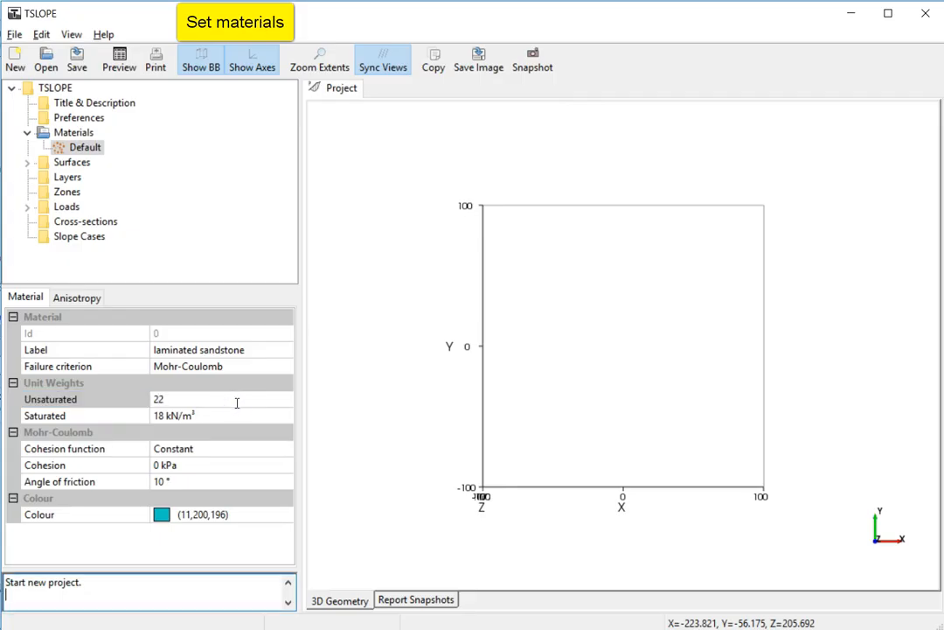
click(237, 416)
text(22)
click(235, 483)
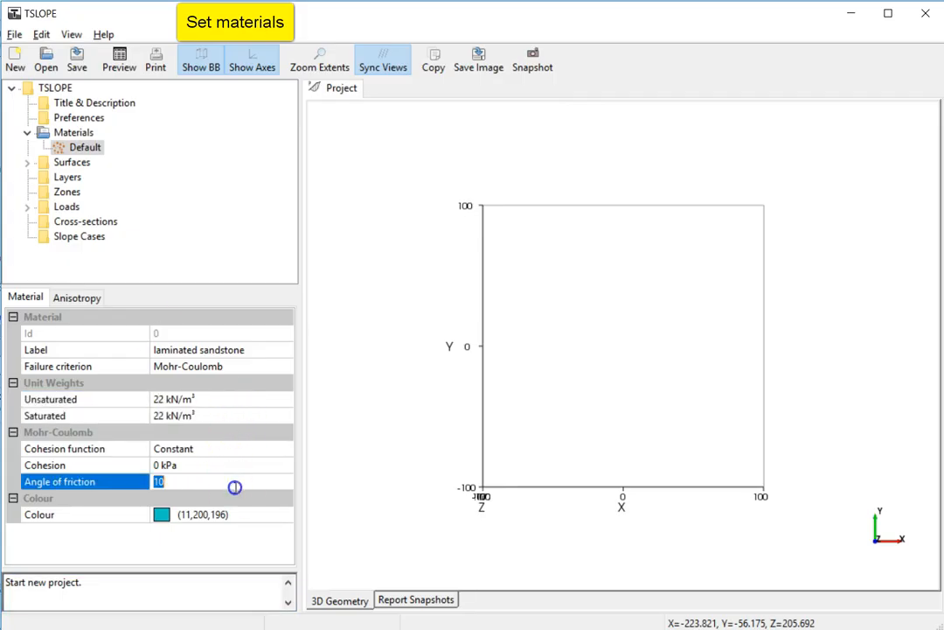
click(17, 594)
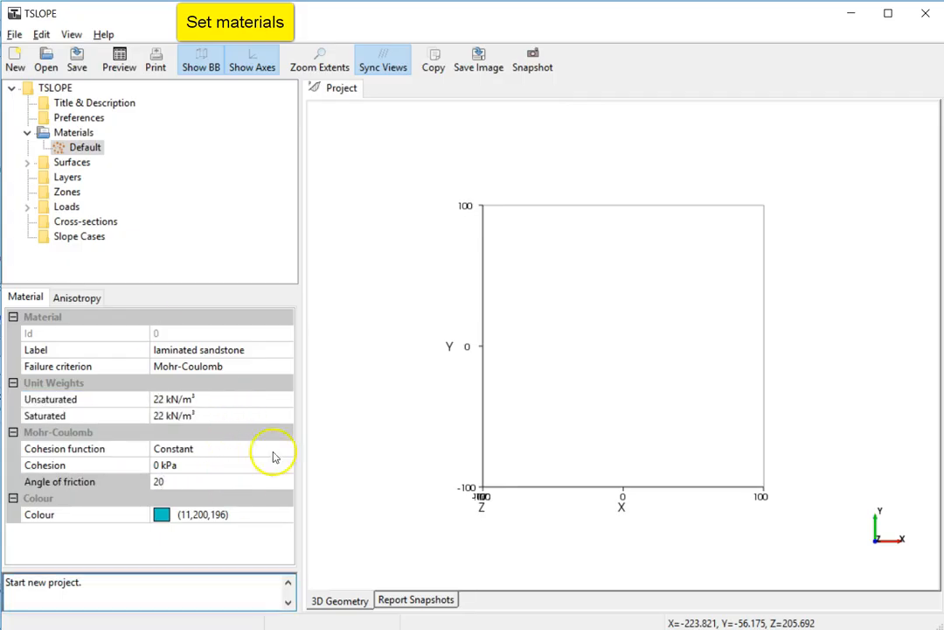
Step: Add a second material labelled "bedding plane shear" with an angle of friction of 15°
right_click(80, 135)
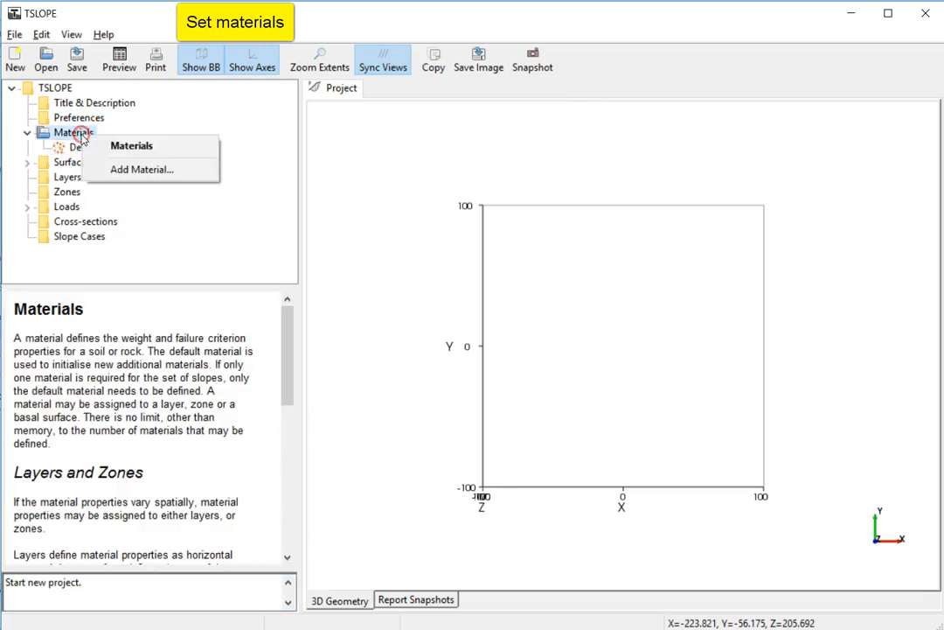
click(114, 168)
click(188, 350)
text(bedding plane shear)
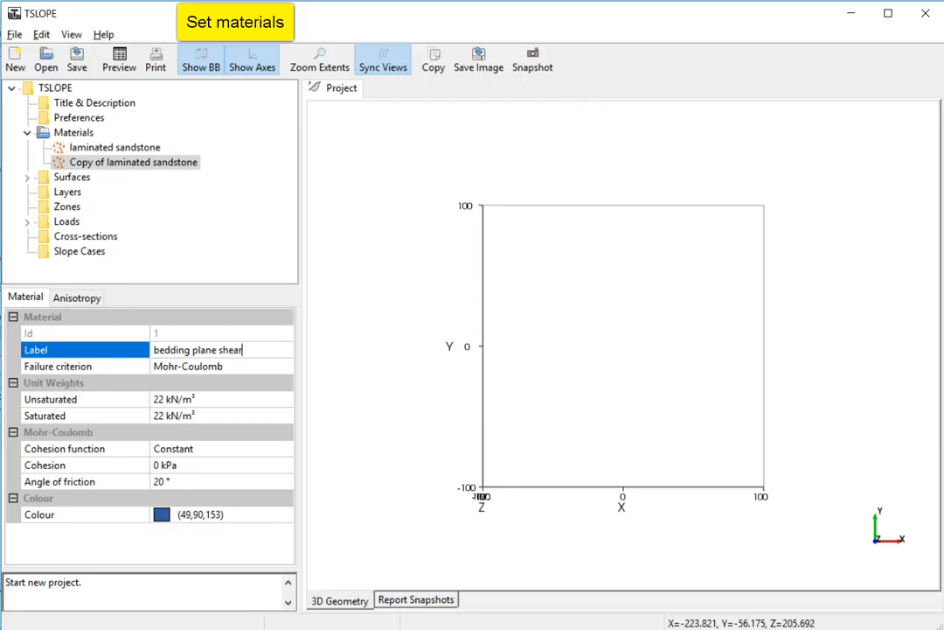
click(17, 595)
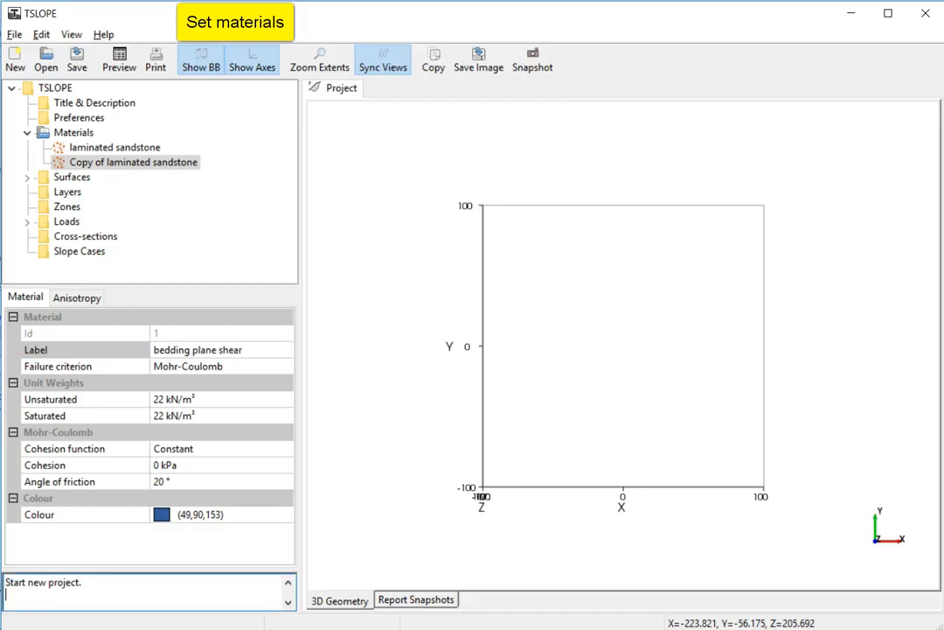
click(206, 485)
text(15)
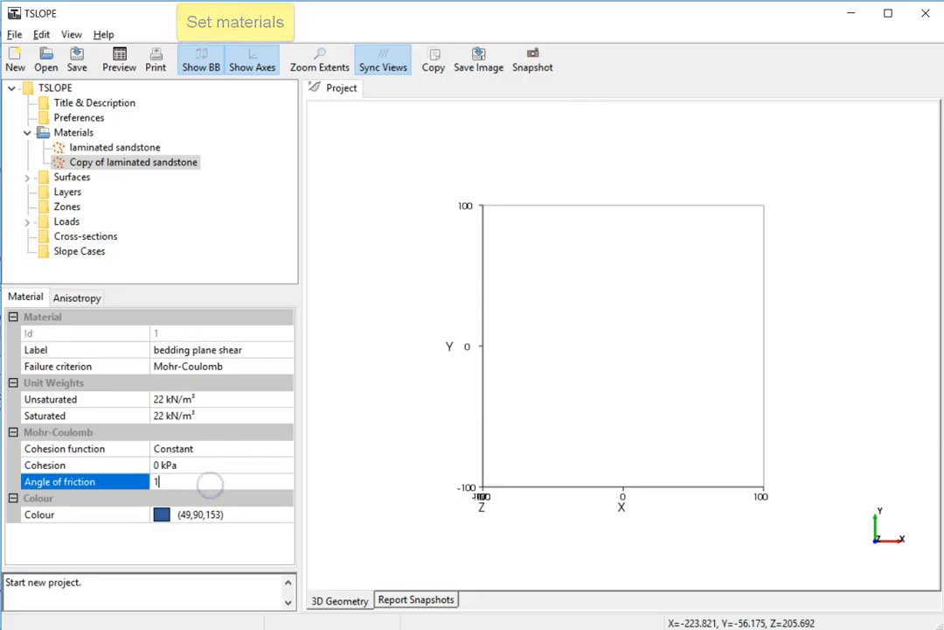
Step: Import open_pit_surface.obj from the 3Dexample folder as a top surface and dismiss the tip
click(27, 132)
click(27, 147)
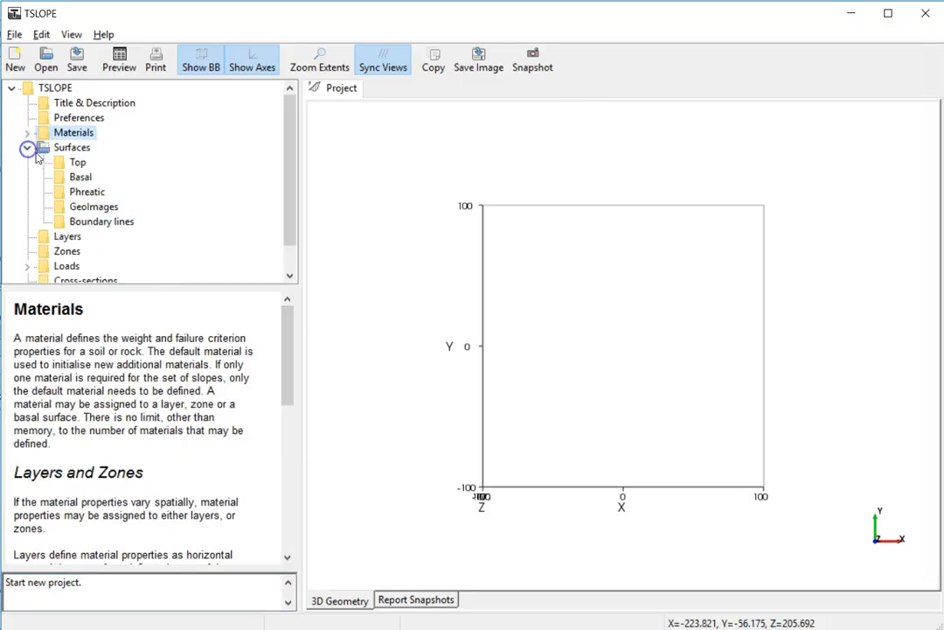
click(76, 163)
right_click(76, 164)
click(153, 287)
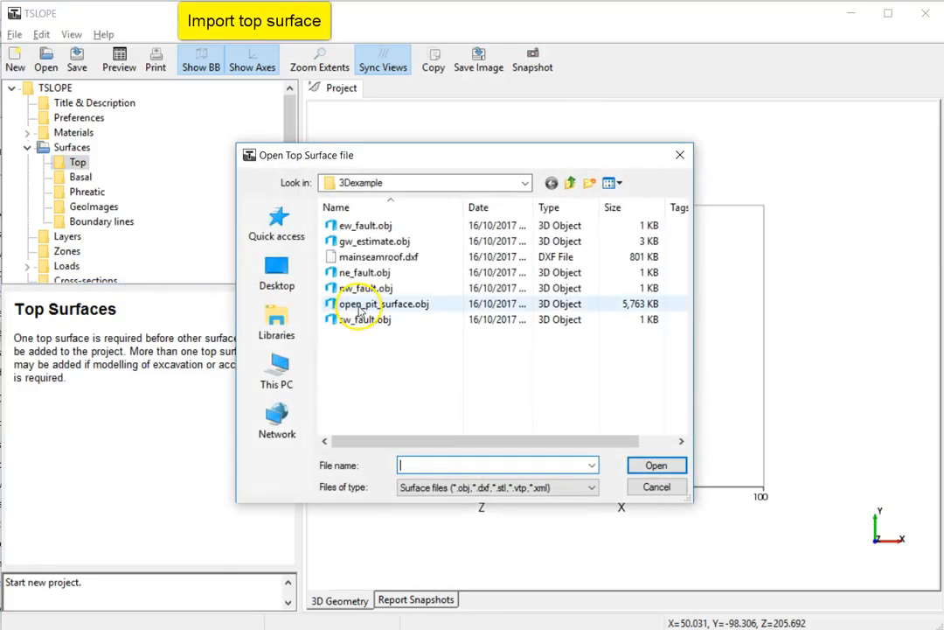
click(382, 304)
click(656, 465)
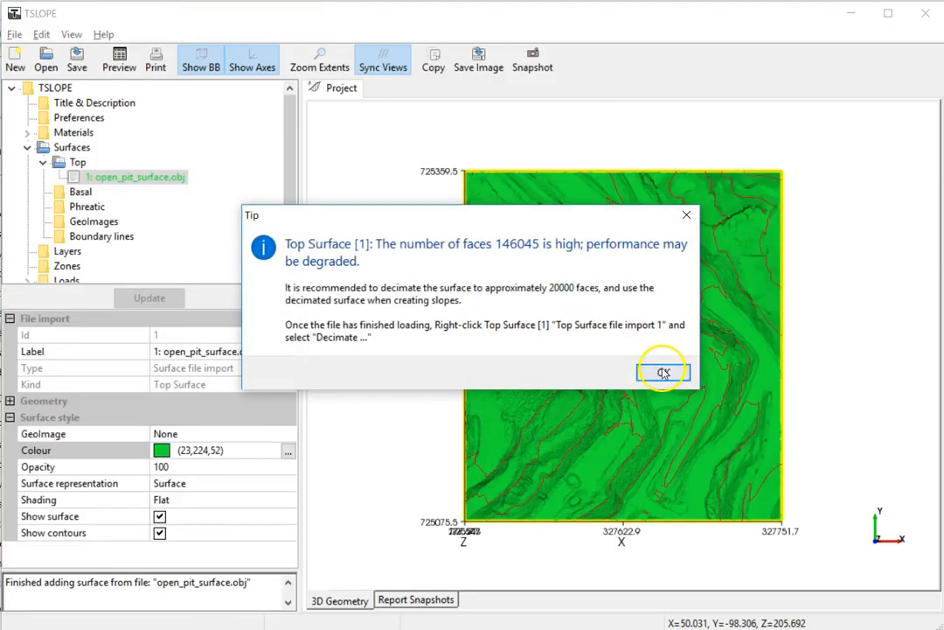
click(662, 371)
Step: Decimate the open_pit_surface.obj top surface with a target reduction of 86% and save the decimated surface
right_click(162, 178)
click(196, 267)
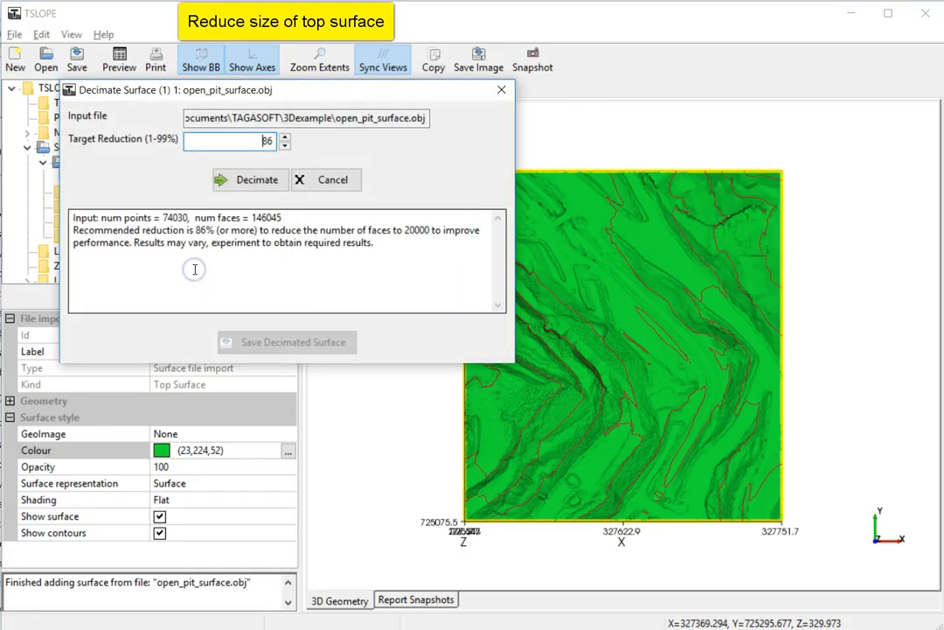
click(248, 181)
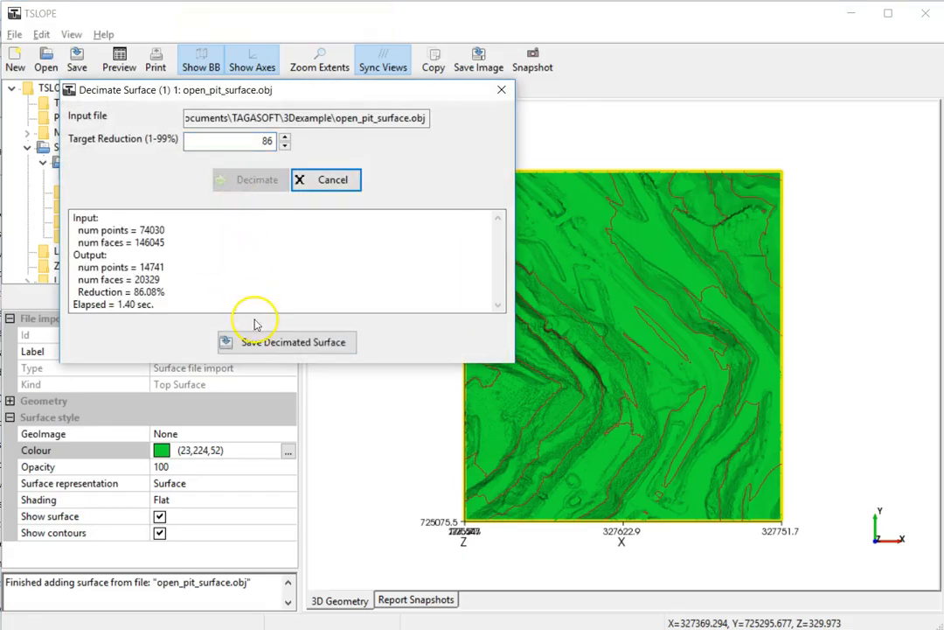
click(263, 343)
click(555, 466)
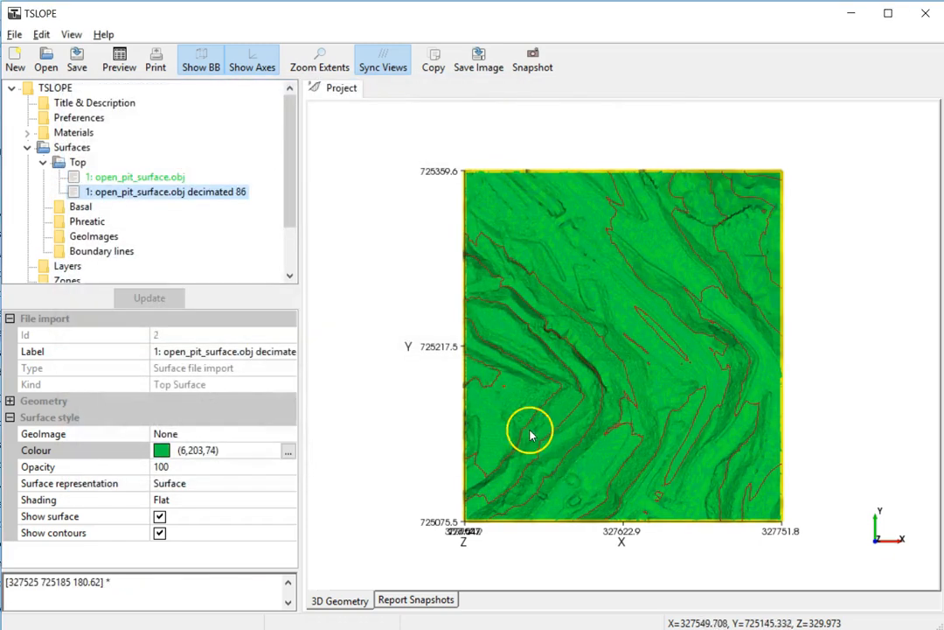
Step: Change the colour of the decimated open pit surface to grey
click(289, 449)
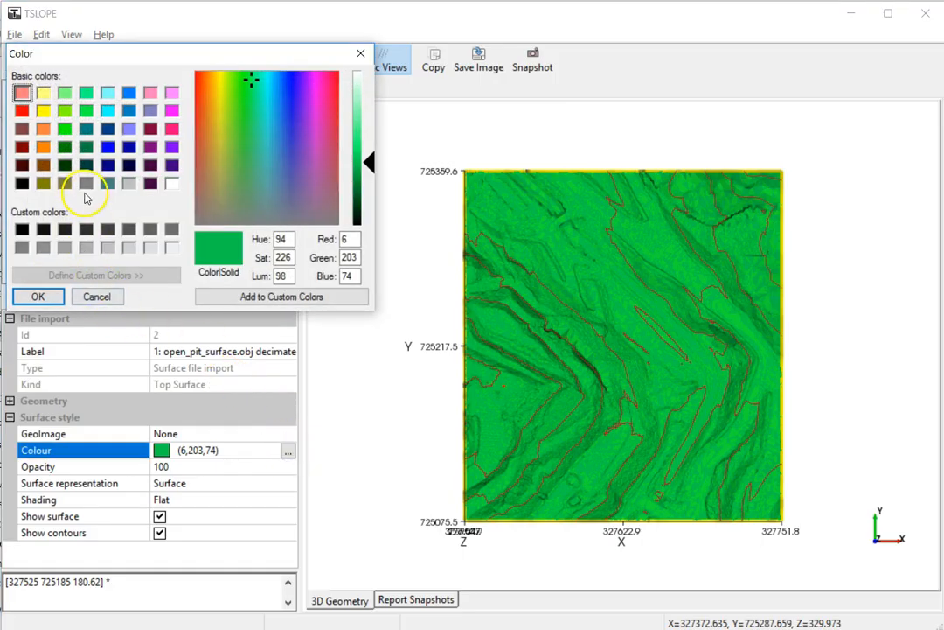
click(86, 183)
click(38, 296)
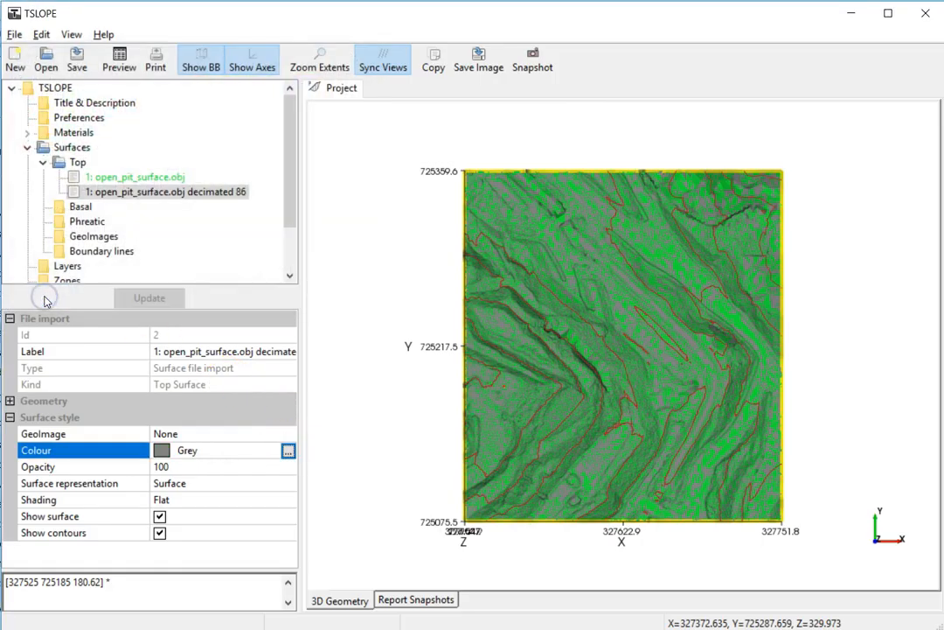
Step: Hide the original undecimated open_pit_surface.obj and collapse the list of top surfaces
click(93, 178)
right_click(98, 179)
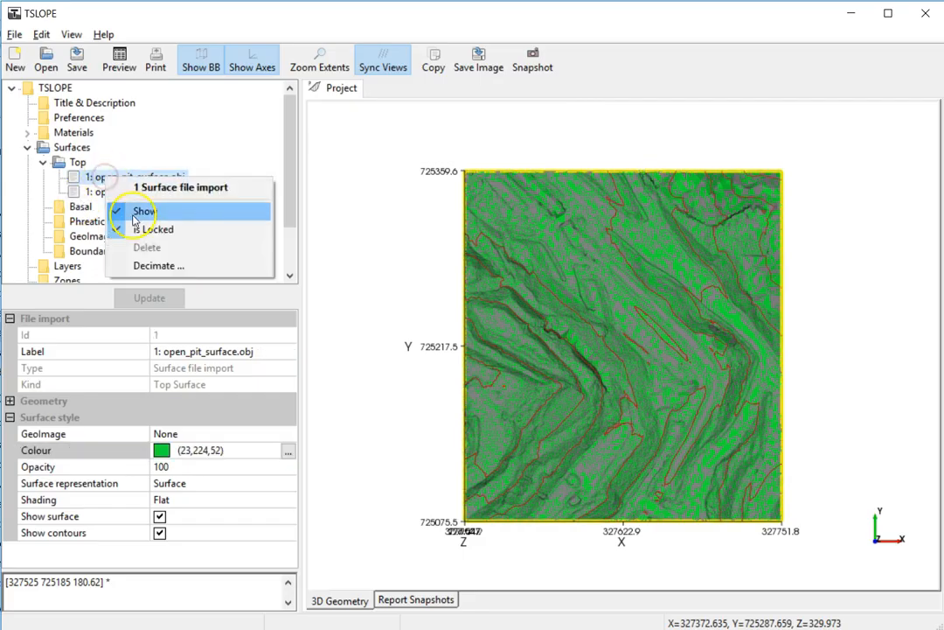
click(131, 211)
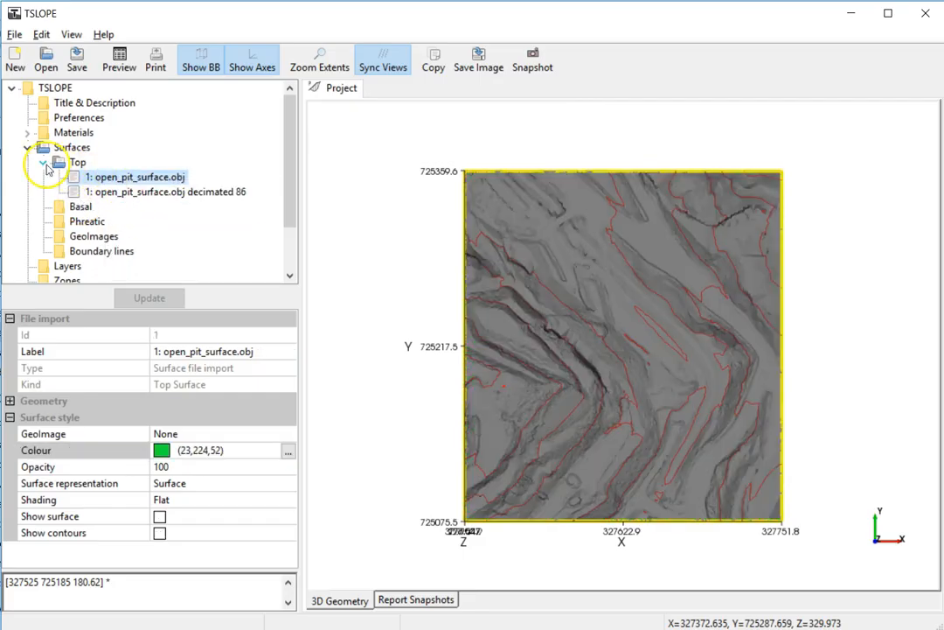
click(43, 164)
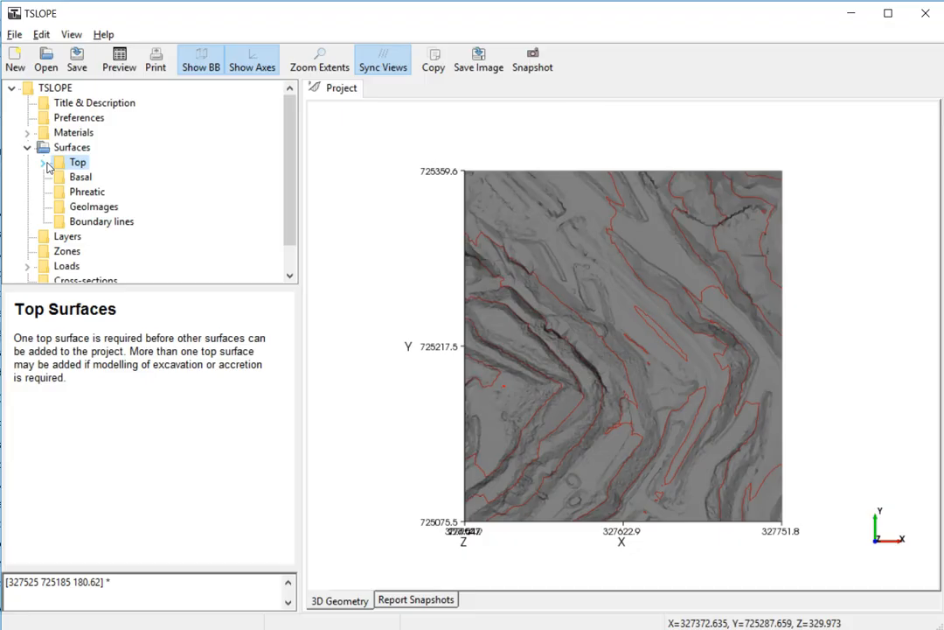
Step: Import ew_fault.obj as a basal surface
click(65, 177)
right_click(66, 181)
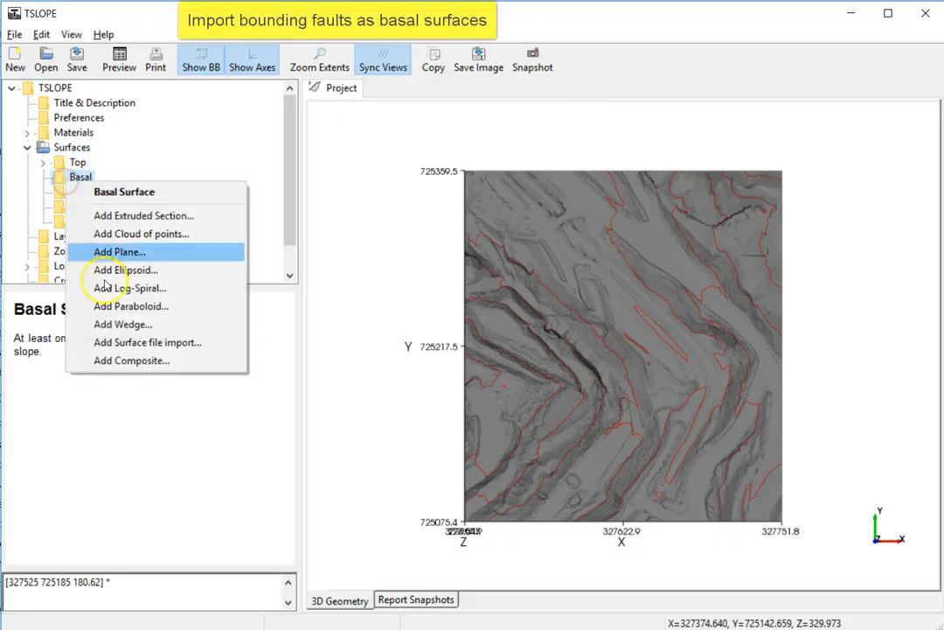
click(123, 349)
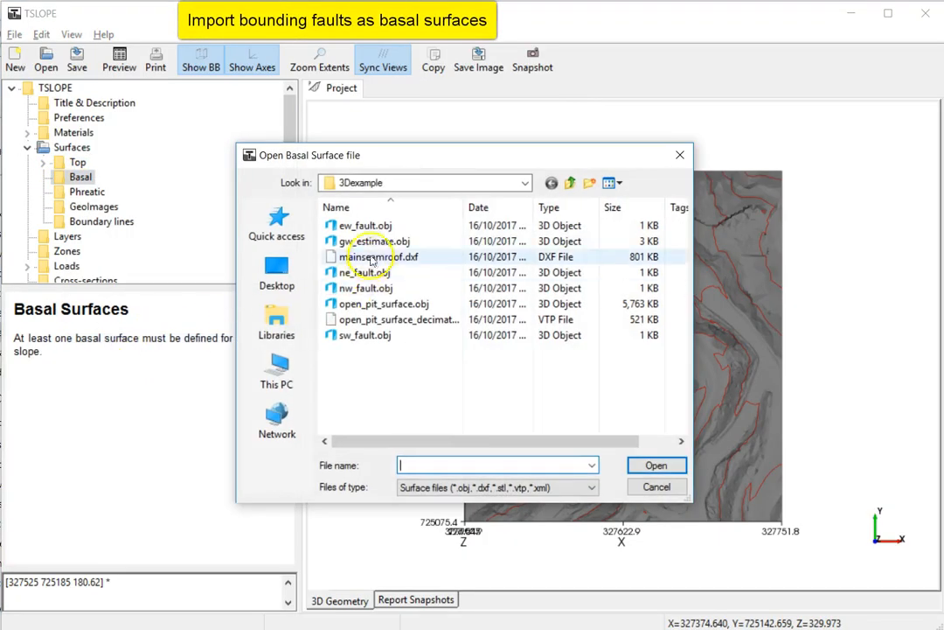
click(365, 227)
click(657, 465)
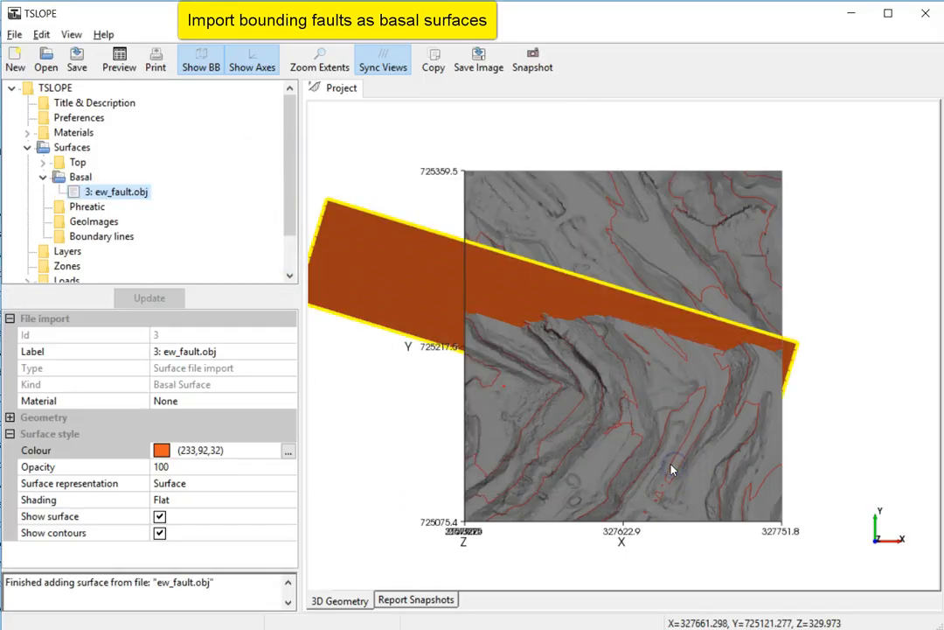
Step: Assign the laminated sandstone material to the ew_fault surface and set its opacity to 80
click(262, 400)
click(264, 400)
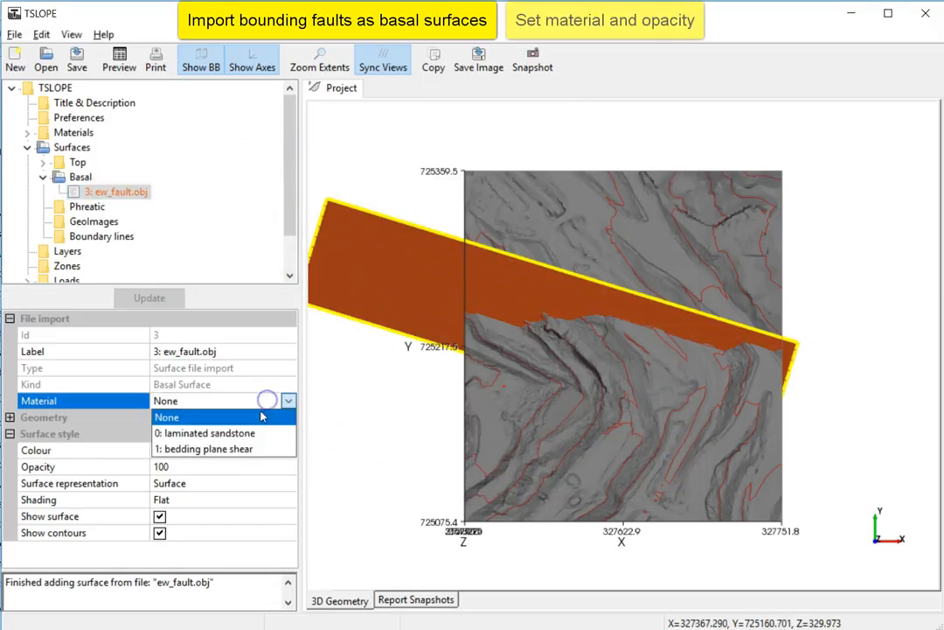
click(262, 433)
click(277, 467)
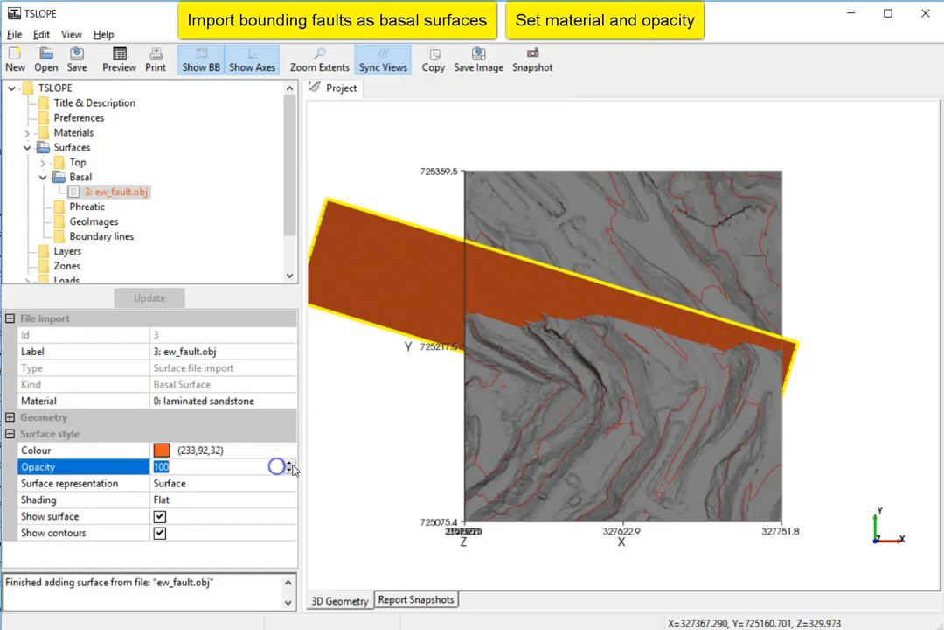
key(Tab)
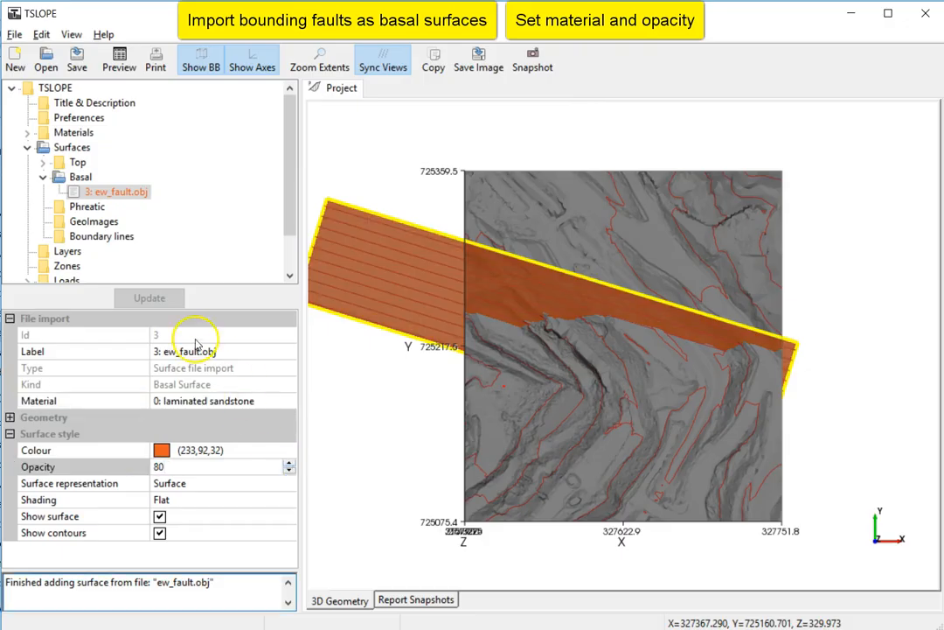
Step: Import ne_fault.obj as another basal surface
right_click(79, 177)
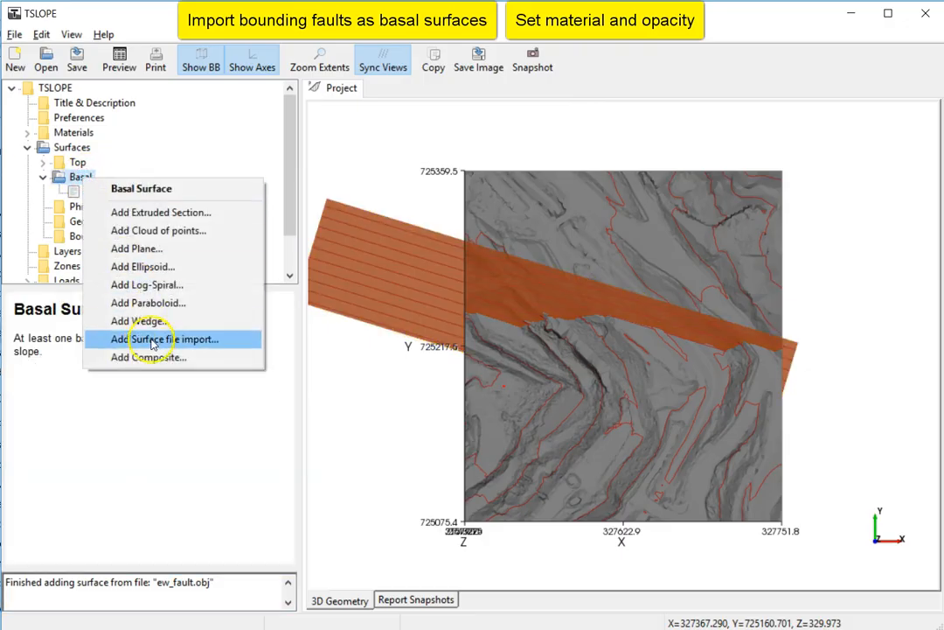
click(152, 339)
click(343, 273)
click(656, 465)
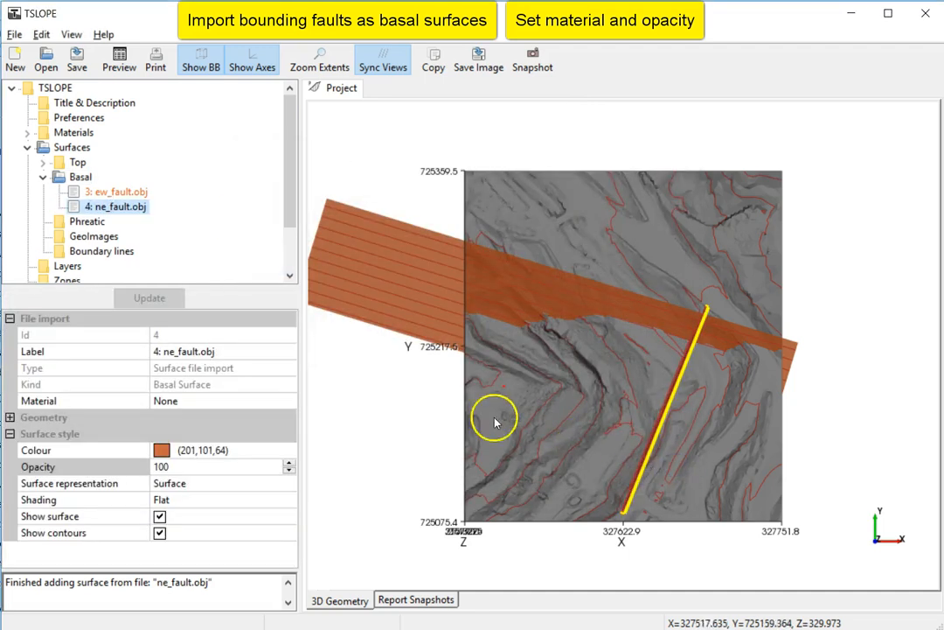
Step: Assign laminated sandstone to the ne_fault surface and set its opacity to 80
click(264, 402)
click(260, 400)
click(238, 434)
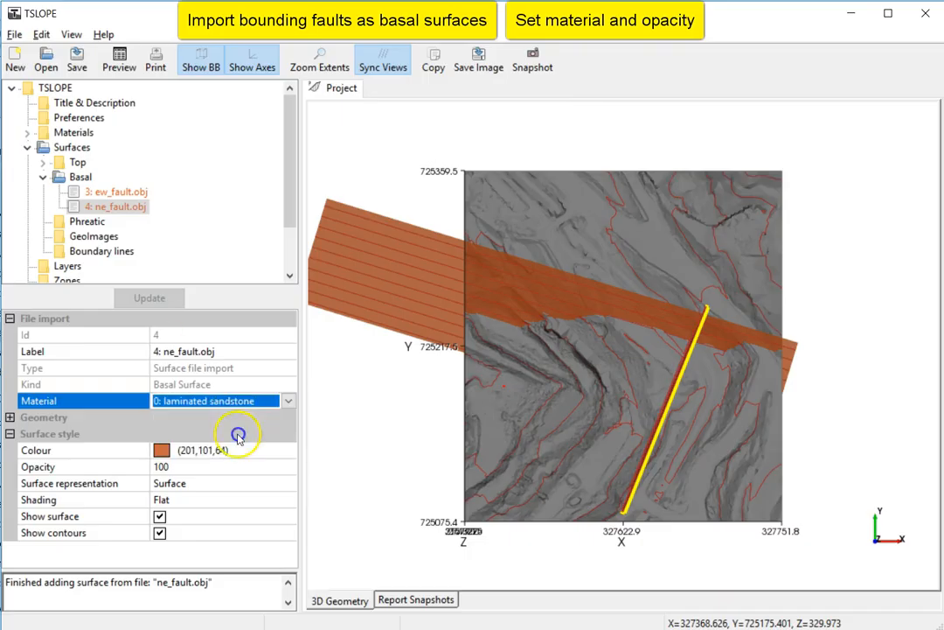
click(241, 468)
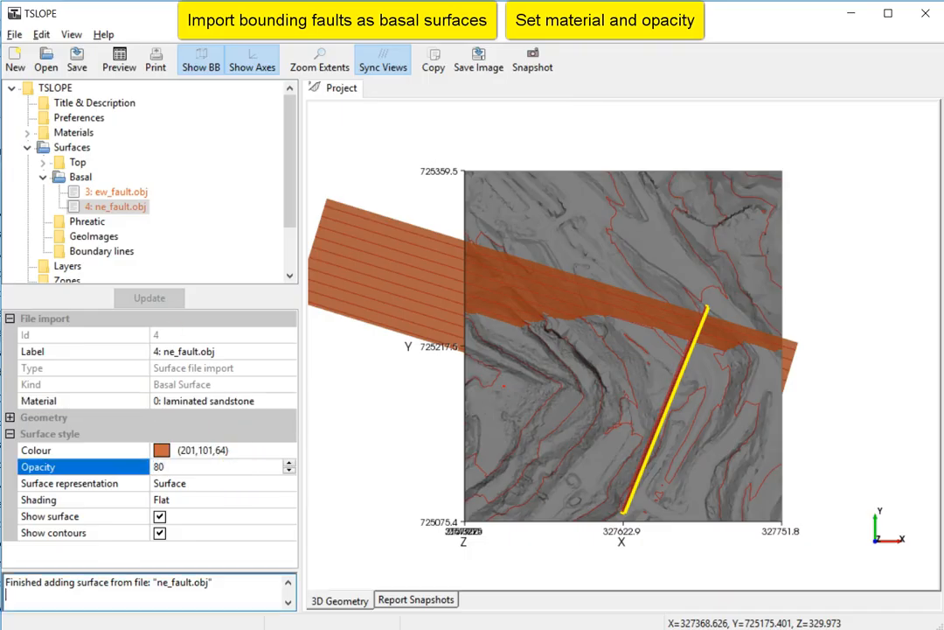
text(80)
key(Return)
Step: Import nw_fault.obj as a third basal surface
right_click(84, 180)
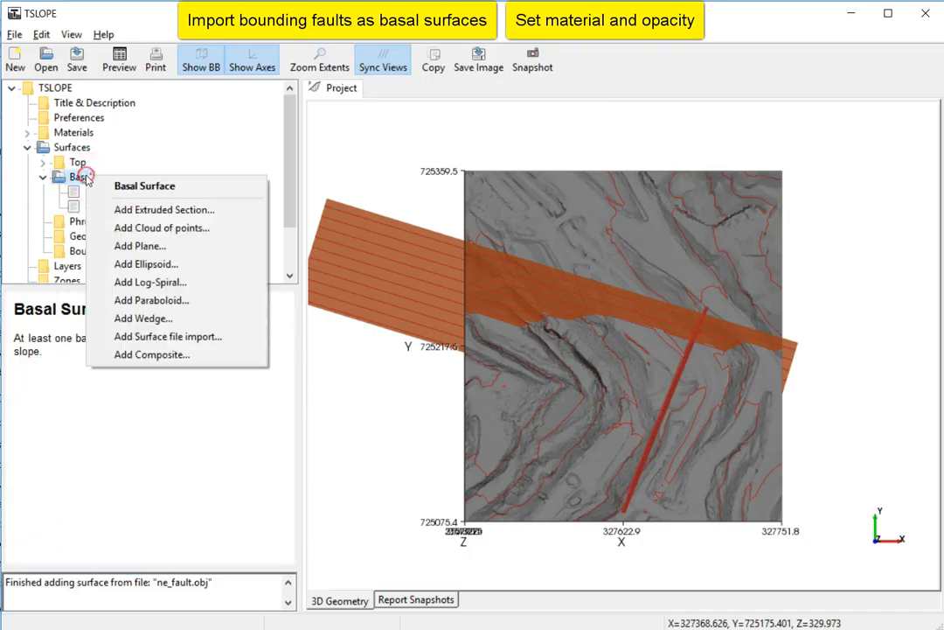
click(159, 333)
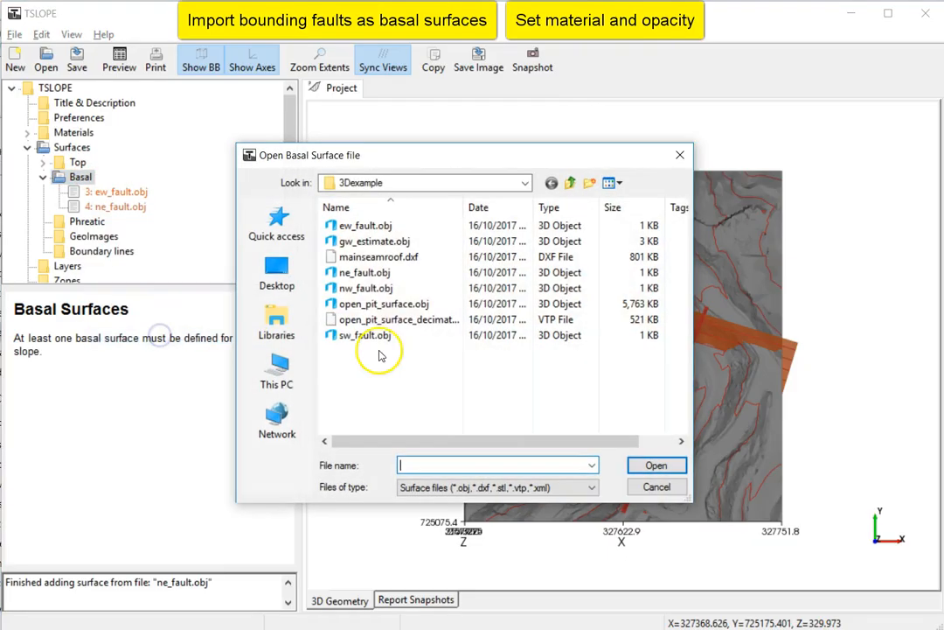
click(362, 288)
click(657, 464)
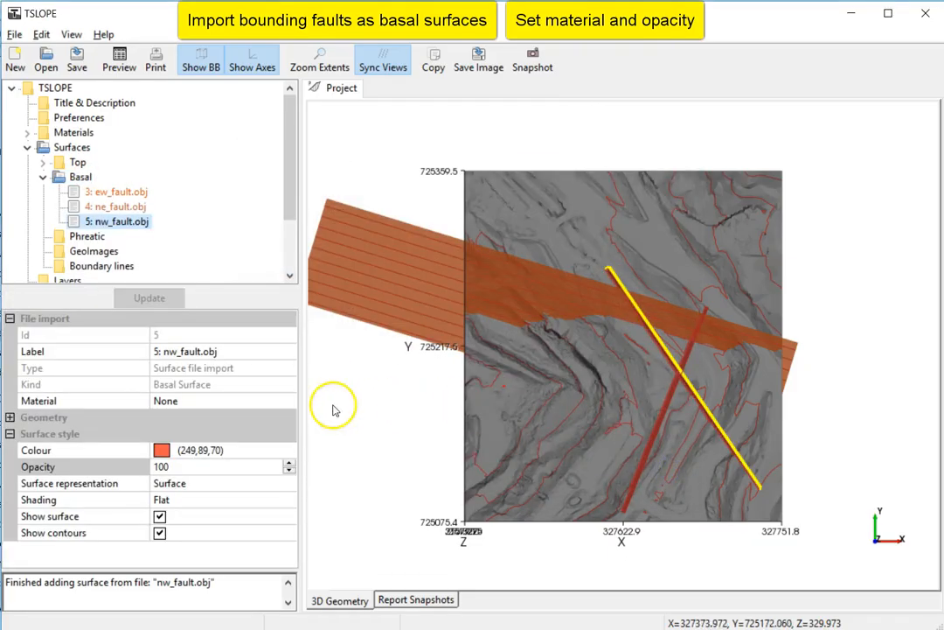
Step: Assign the laminated sandstone material to the nw_fault surface
click(231, 400)
click(226, 401)
click(207, 434)
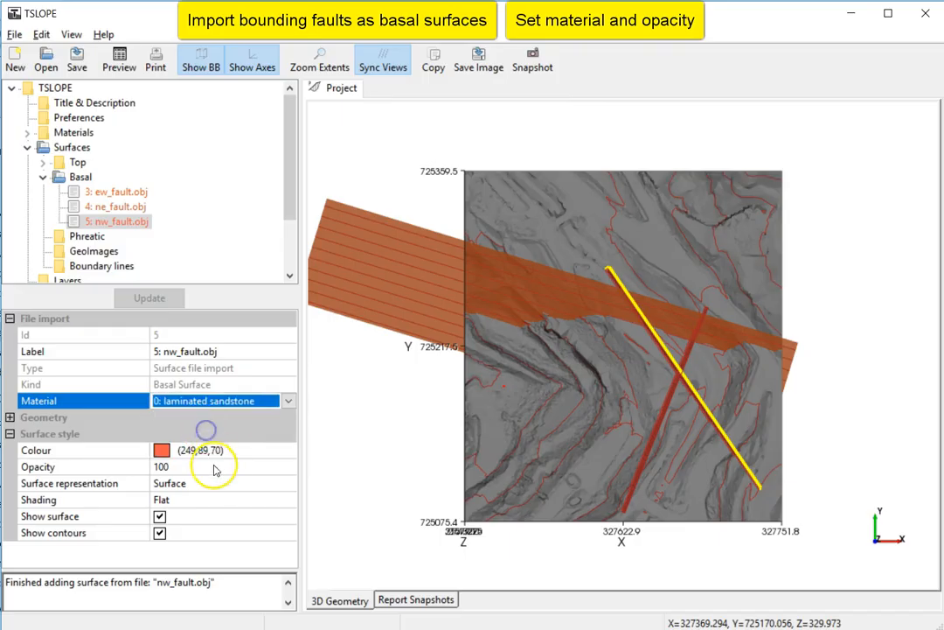
Step: Set the opacity of the nw_fault surface to 80
click(217, 469)
text(80)
key(Return)
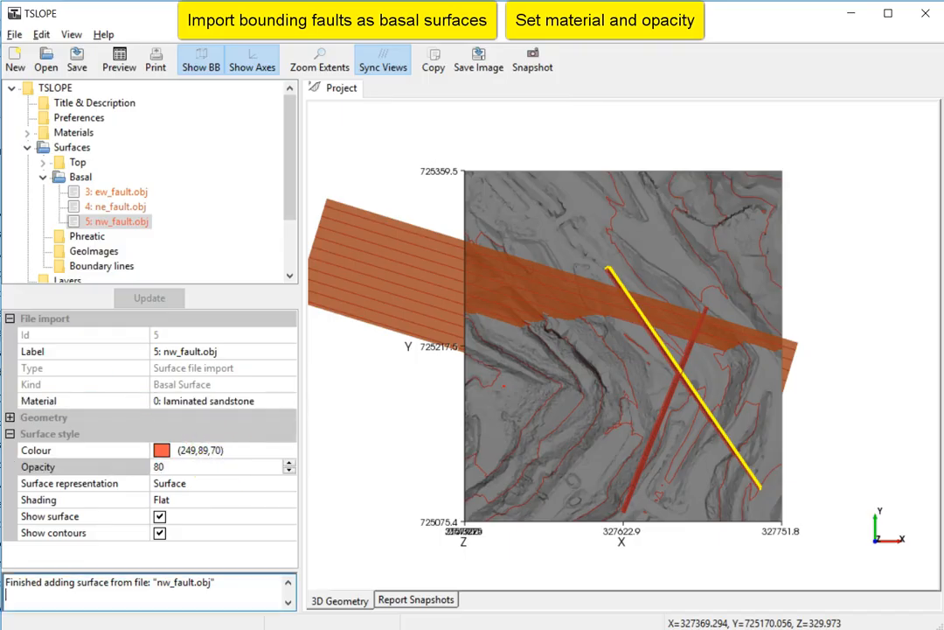
Step: Import sw_fault.obj from the 3Dexample folder as another basal surface
right_click(79, 176)
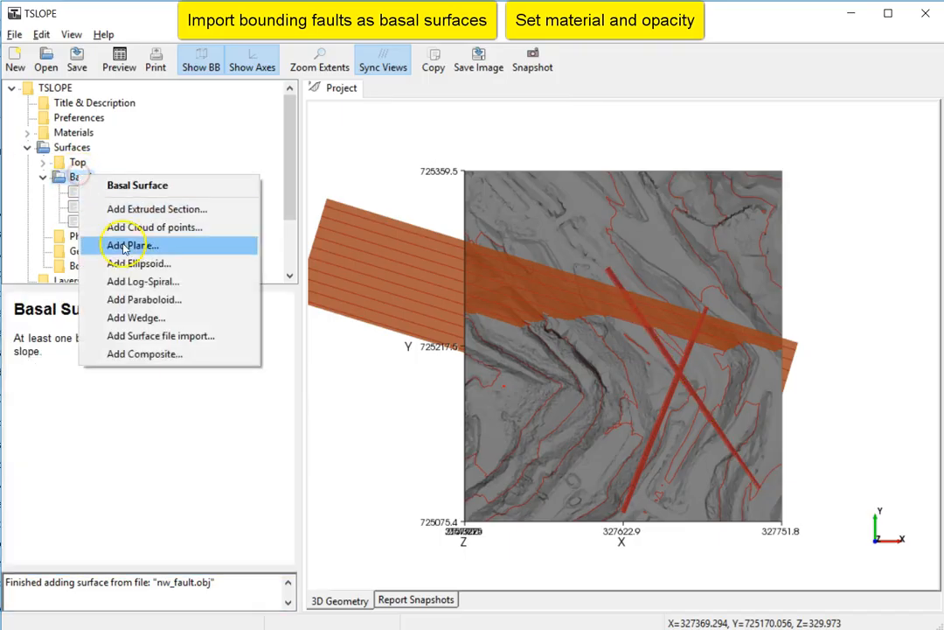
click(158, 336)
click(346, 335)
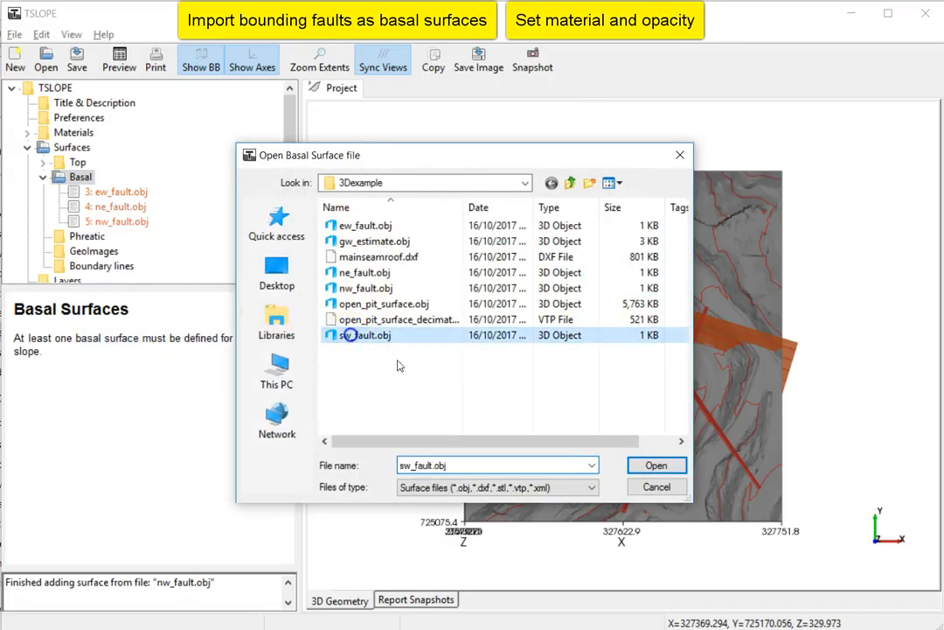
click(656, 465)
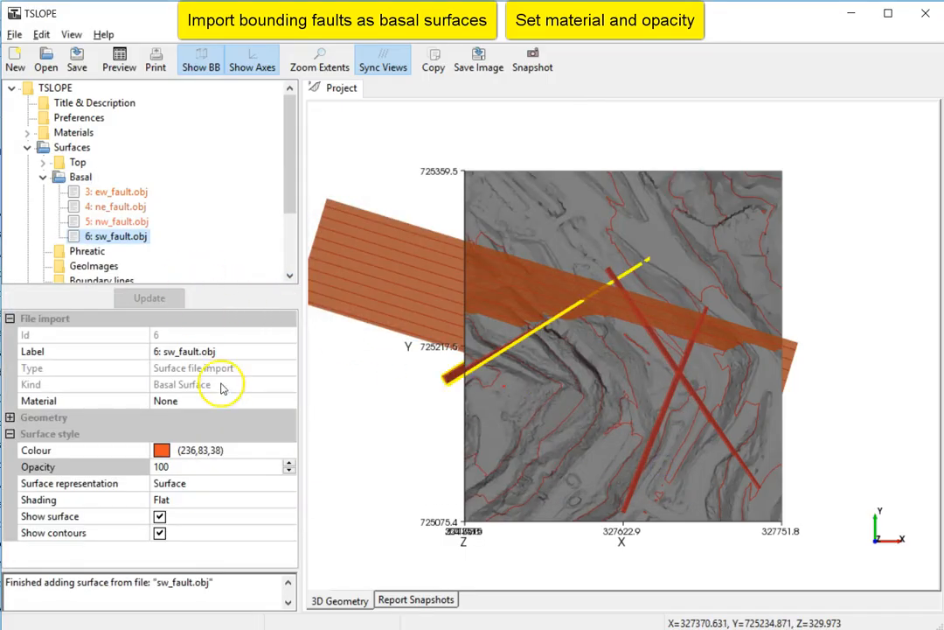
Step: Assign laminated sandstone to the sw_fault surface and set its opacity to 80
click(228, 400)
click(234, 402)
click(229, 432)
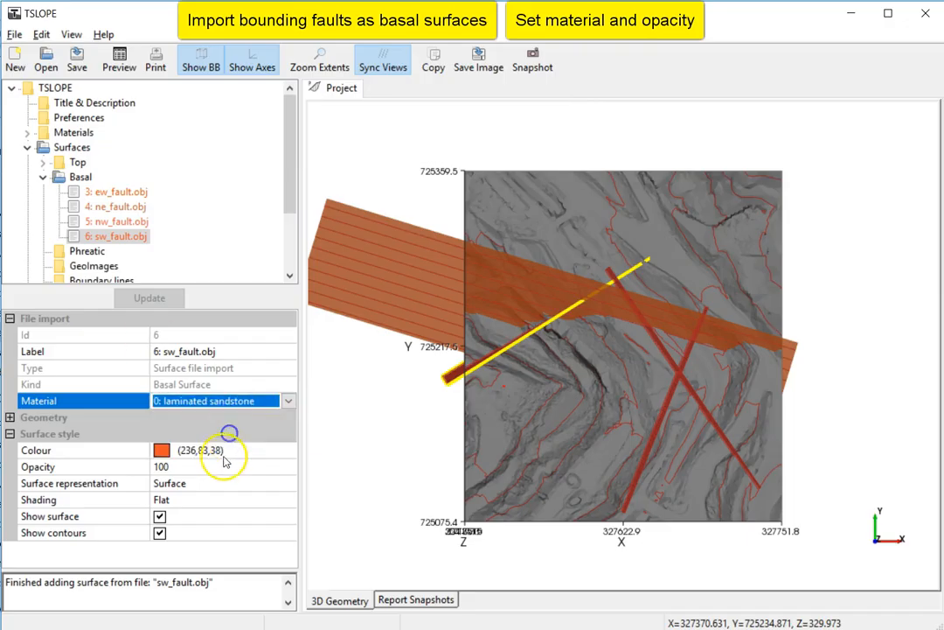
click(224, 464)
text(80)
key(Tab)
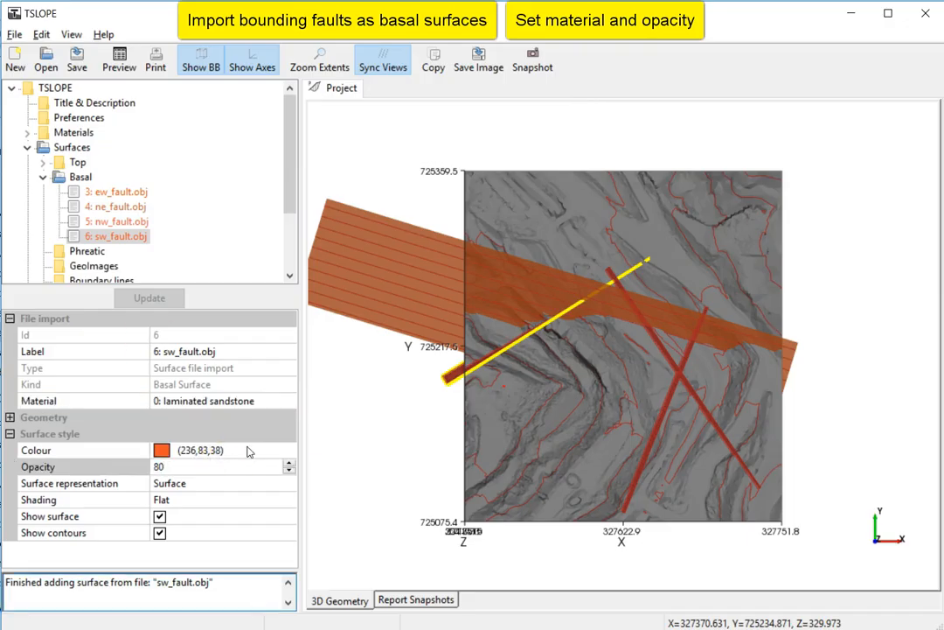
Step: Import south_fault.xyz as a cloud-of-points basal surface
right_click(79, 178)
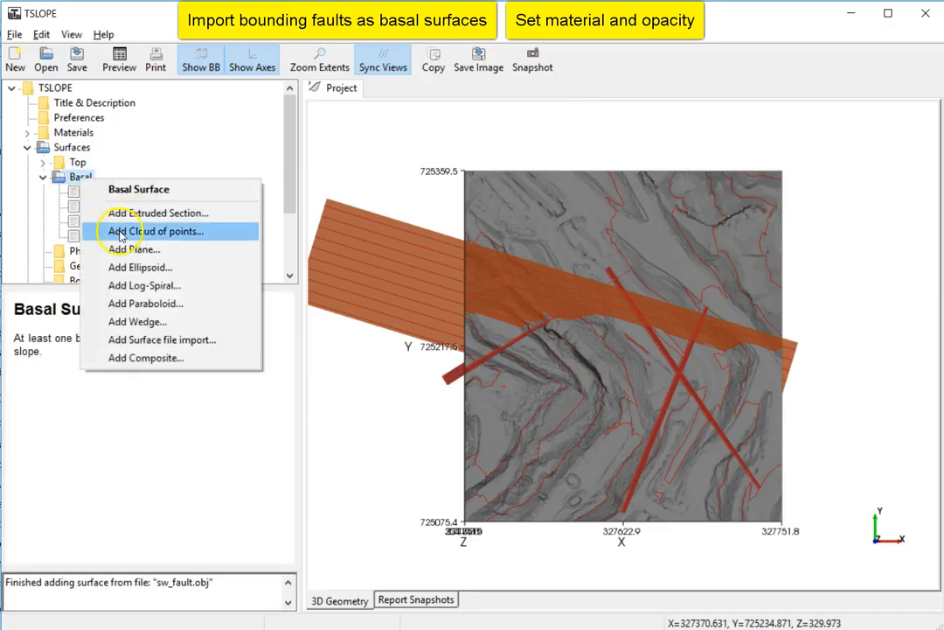
click(175, 345)
click(385, 336)
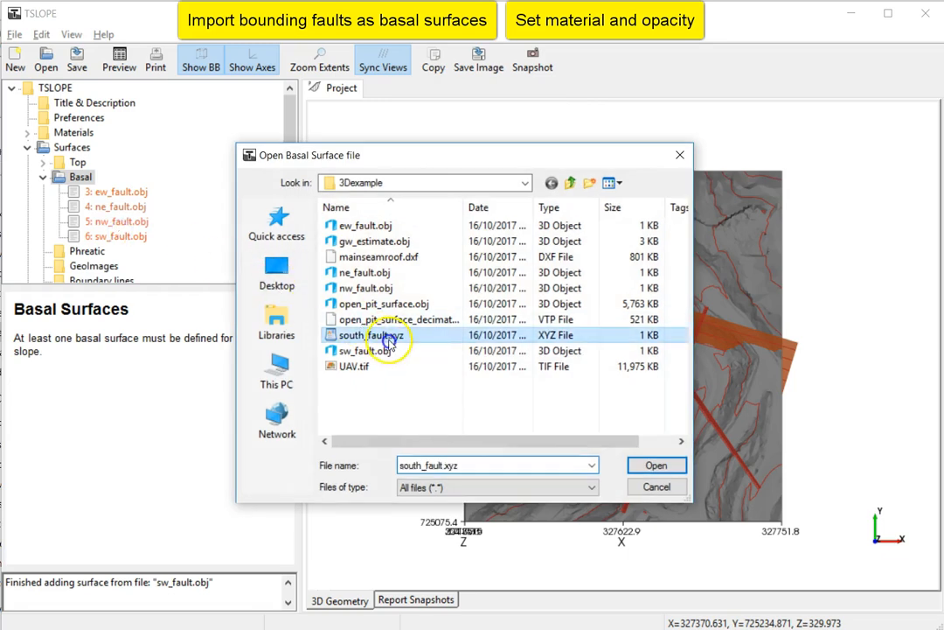
click(648, 467)
click(288, 594)
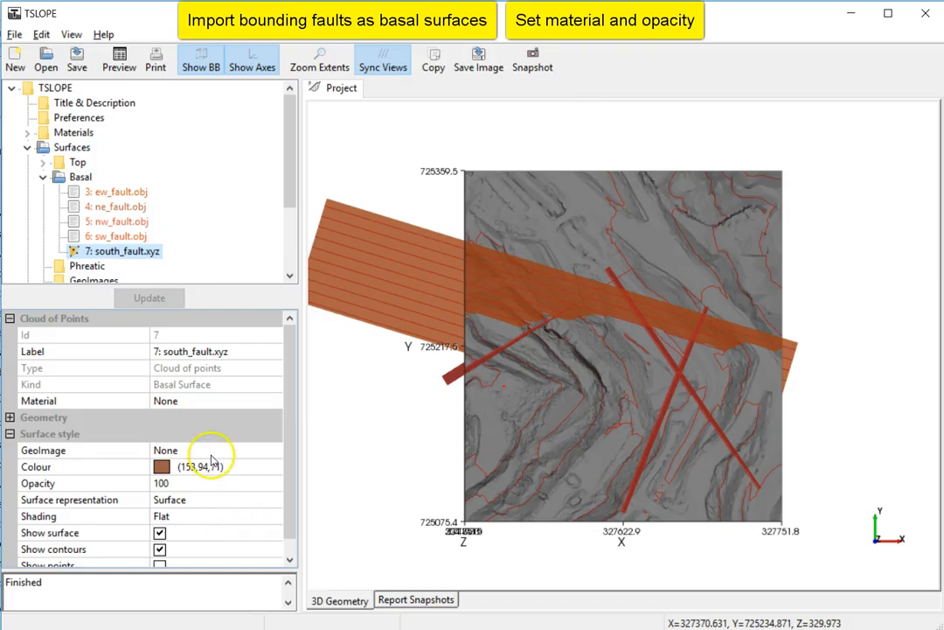
Step: Assign laminated sandstone to the south_fault surface and set its opacity to 80
click(214, 400)
click(231, 400)
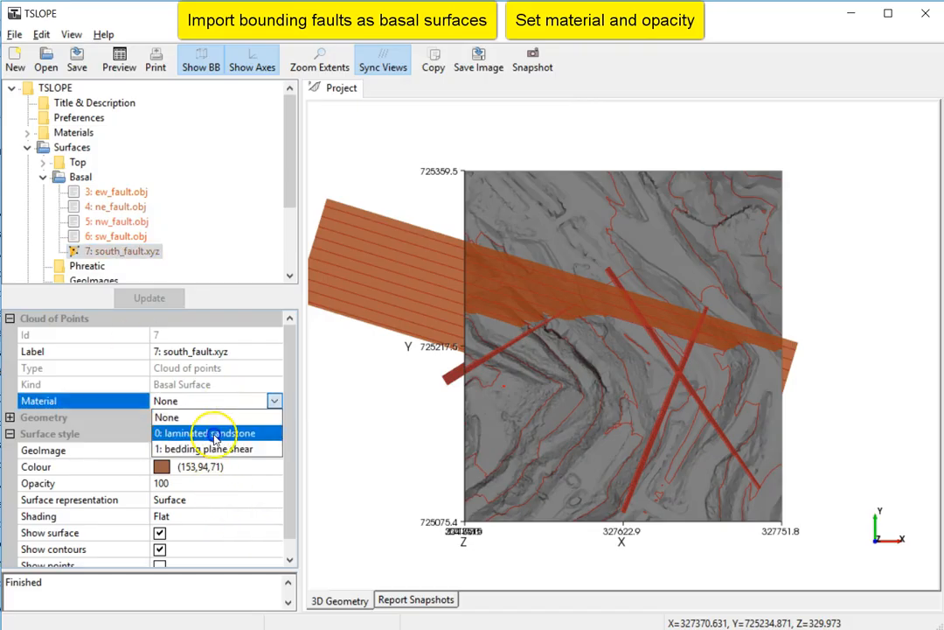
click(213, 432)
click(213, 484)
text(80)
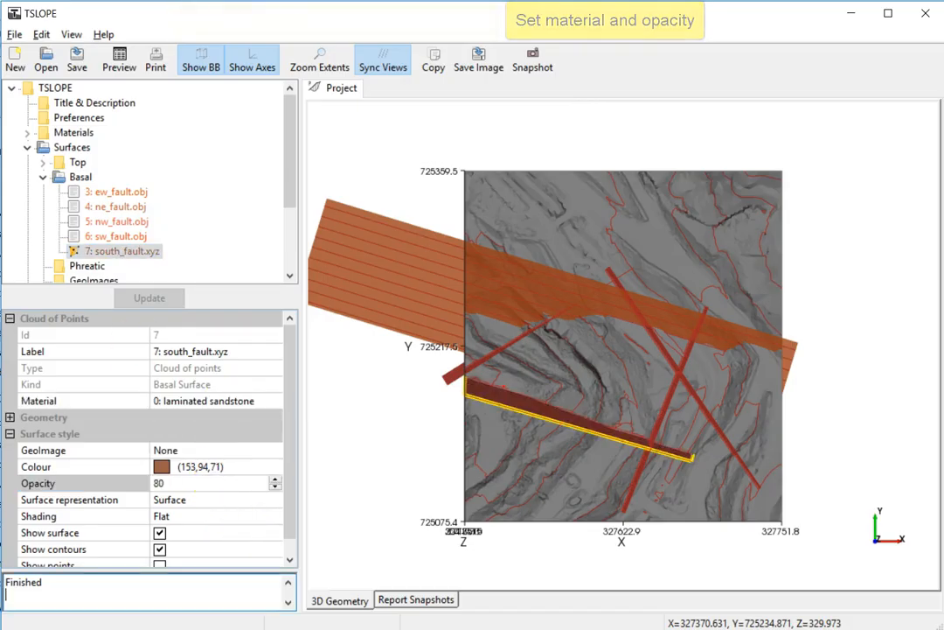
Step: Import the top-of-coal surface mainseamroof.dxf as a basal surface
right_click(80, 177)
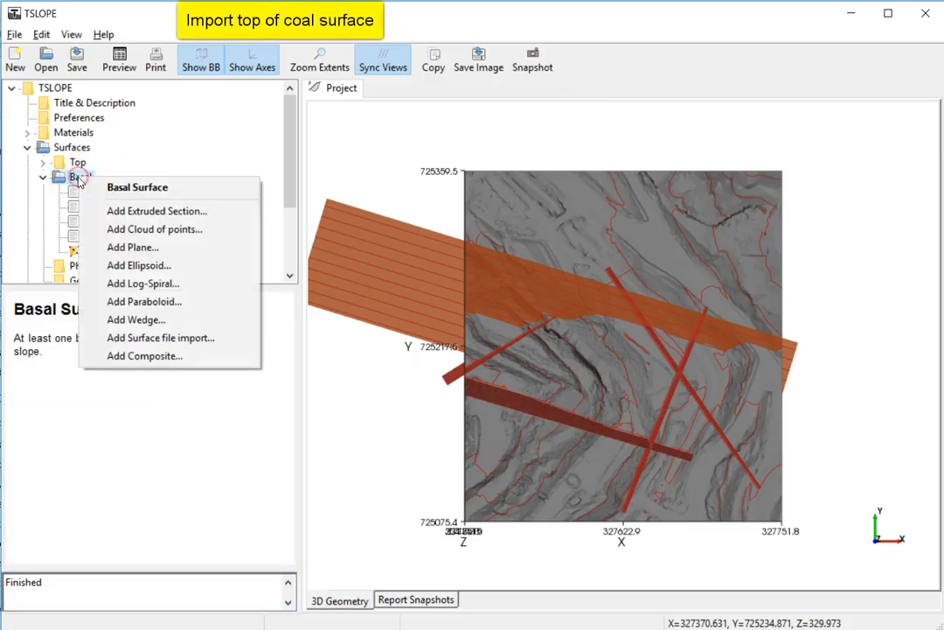
click(155, 339)
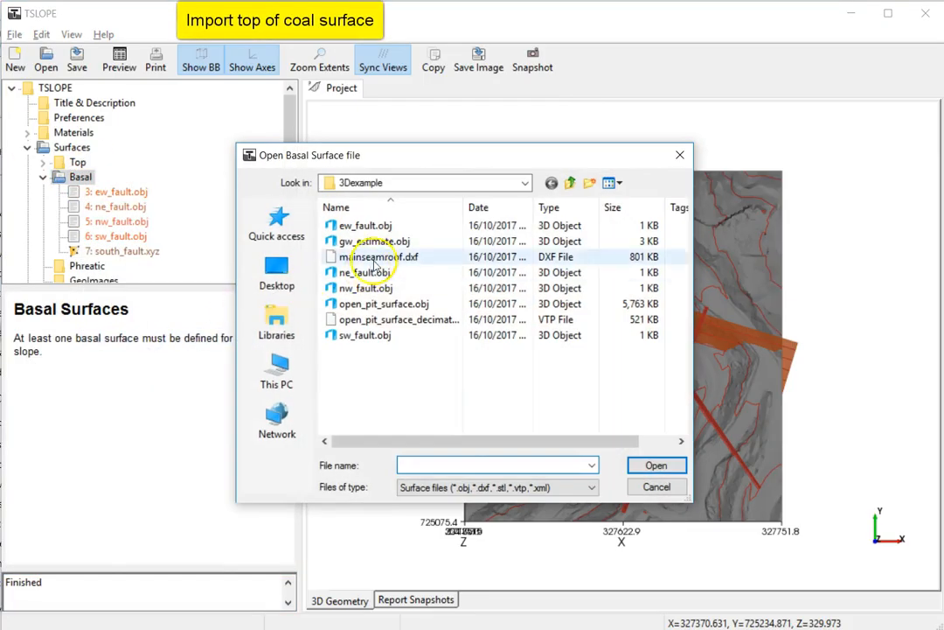
click(374, 256)
click(668, 470)
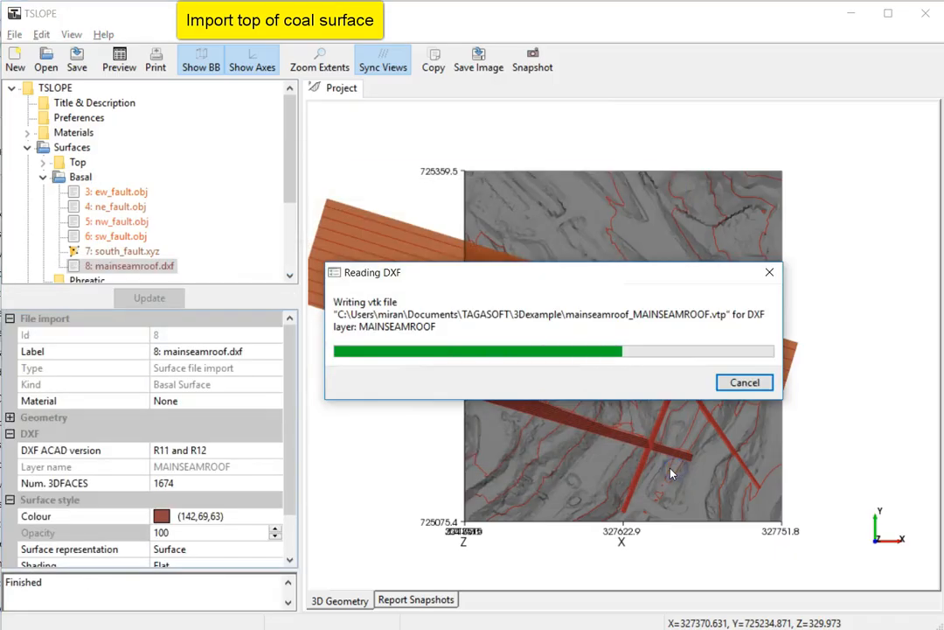
Step: Assign the bedding plane shear material to the mainseamroof surface and set its opacity to 80
click(235, 400)
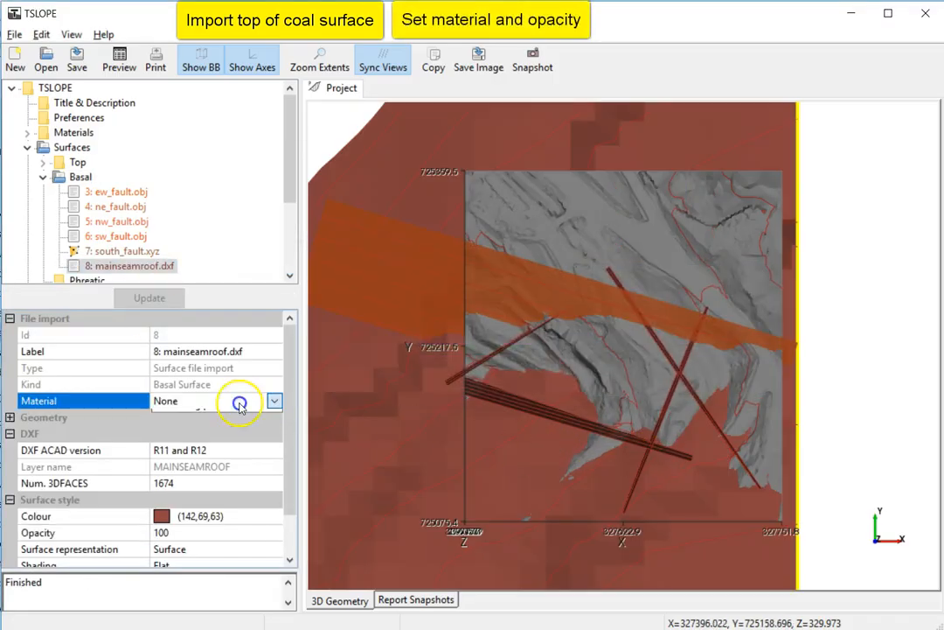
click(235, 400)
click(225, 450)
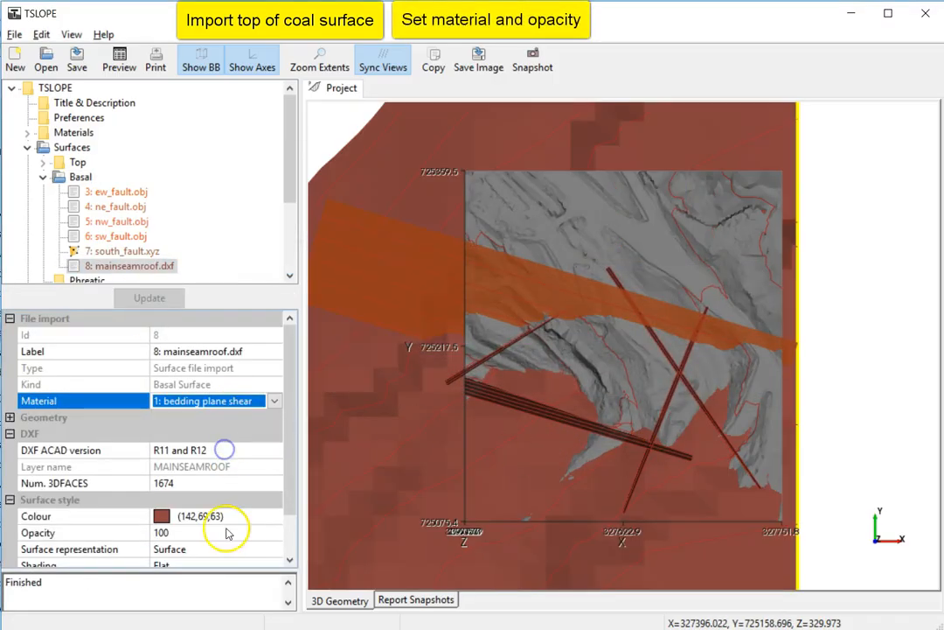
click(238, 532)
text(80)
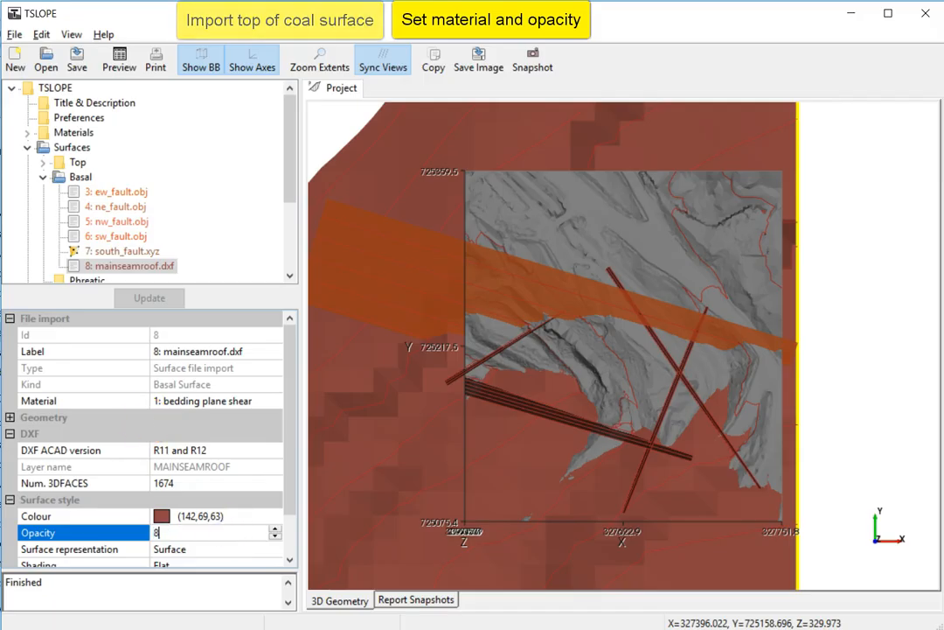
key(Return)
Step: Create a composite basal surface that includes the ew, ne, nw, sw and south faults and mainseamroof.dxf
right_click(78, 177)
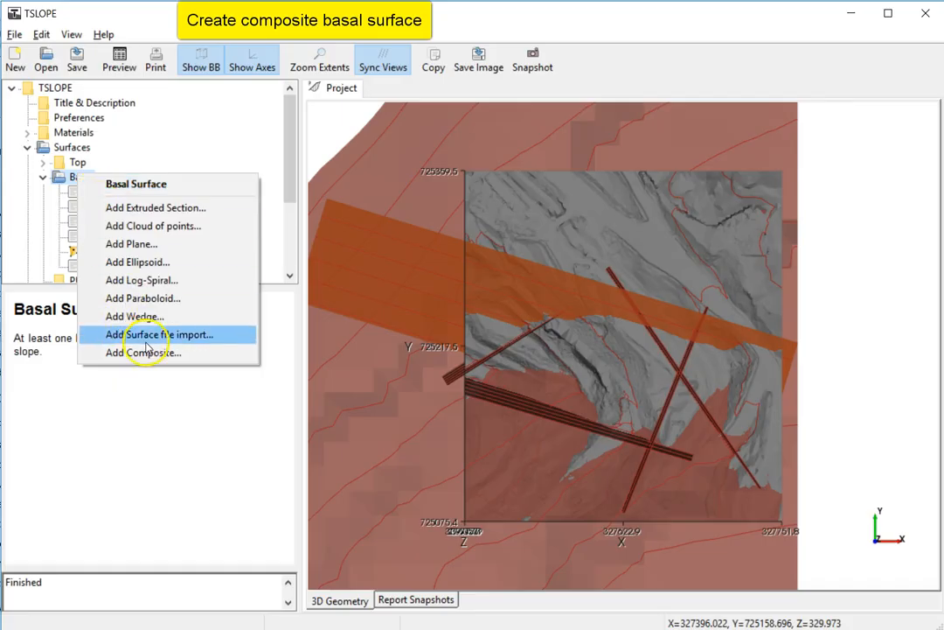
click(145, 351)
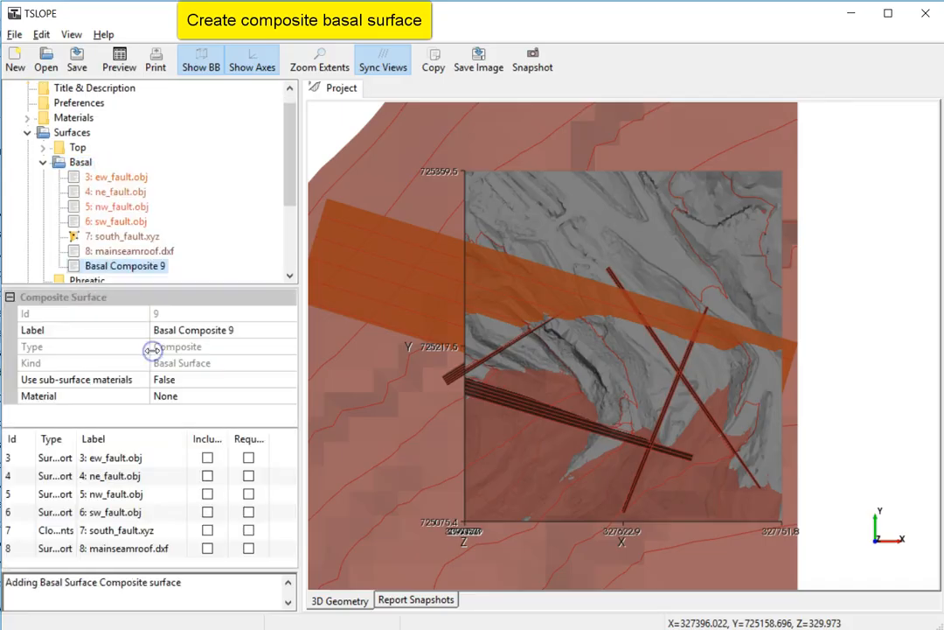
click(207, 457)
click(207, 476)
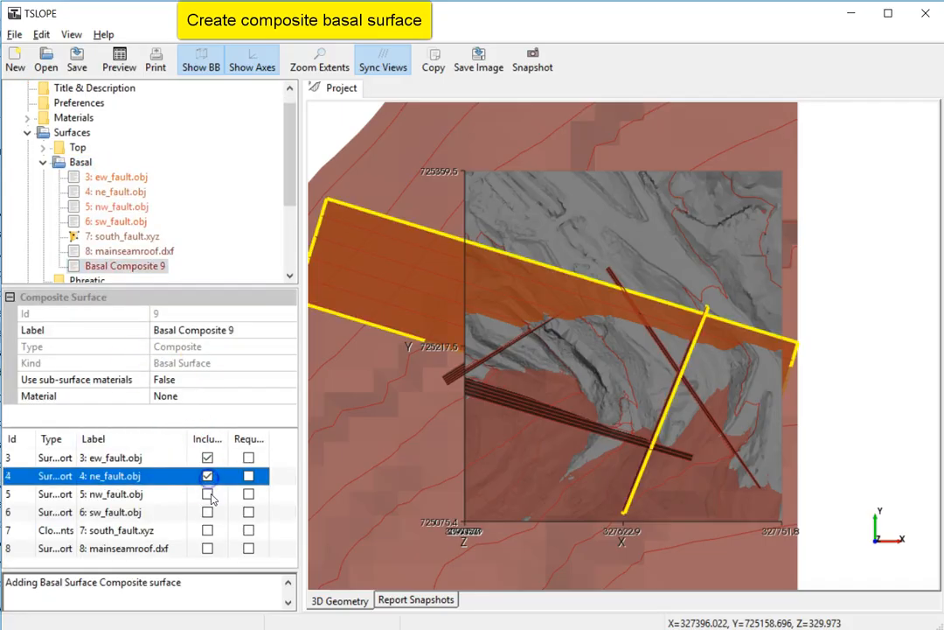
click(207, 494)
click(207, 512)
click(207, 530)
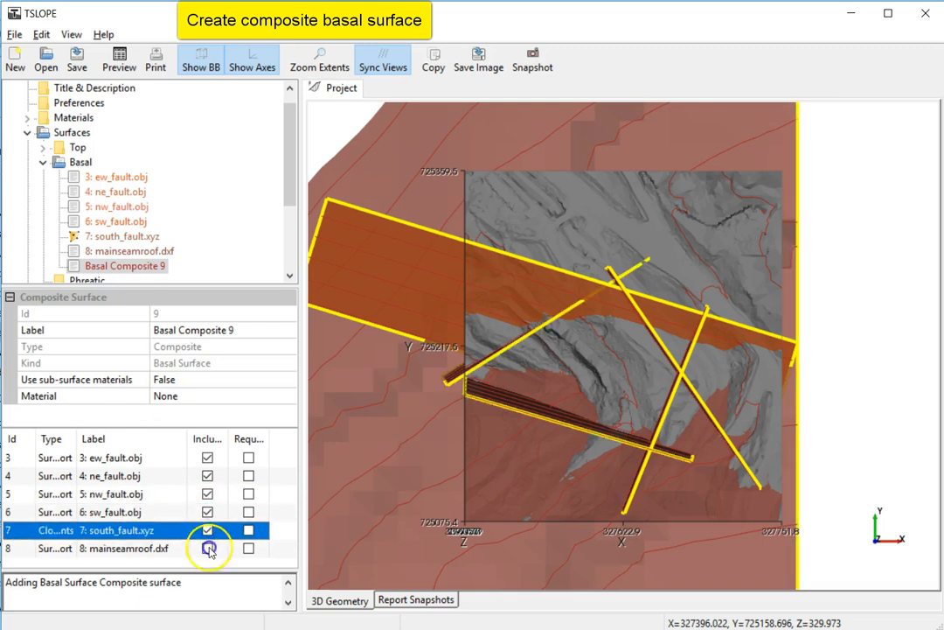
click(207, 547)
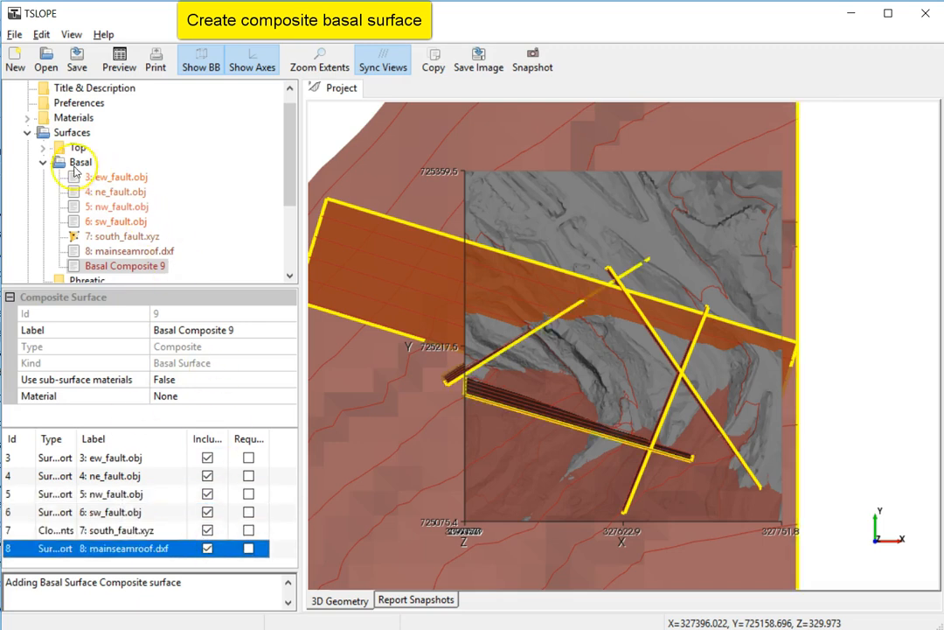
click(44, 163)
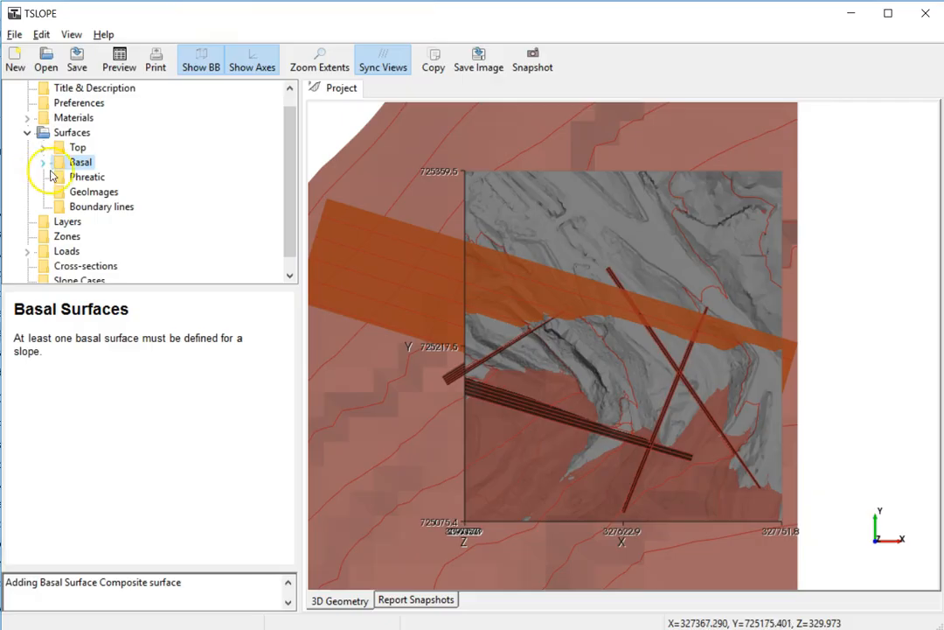
Step: Enable project clipping in the preferences and lock the clipping box
click(88, 104)
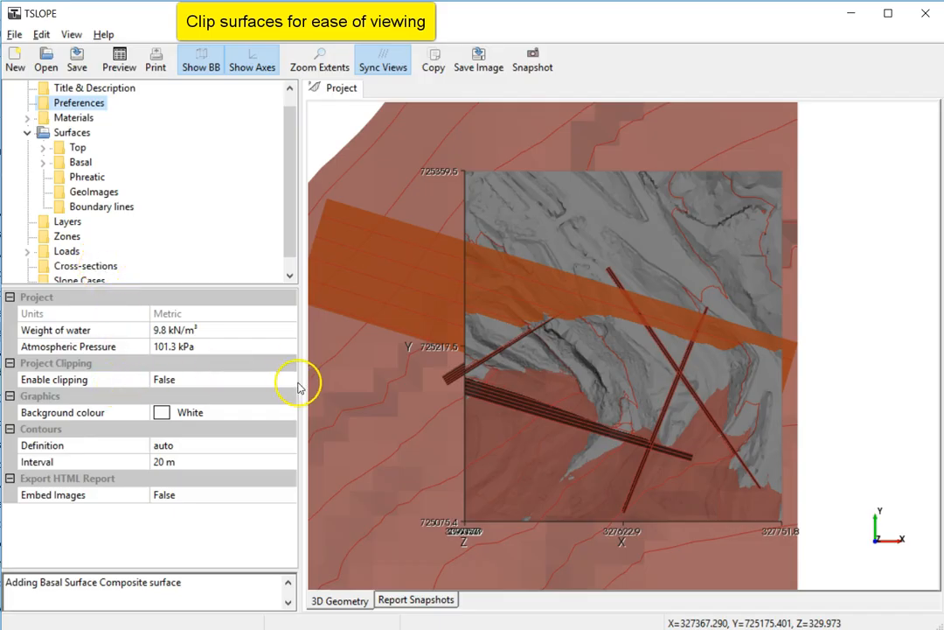
click(291, 382)
click(286, 380)
click(252, 409)
drag(559, 527, 521, 462)
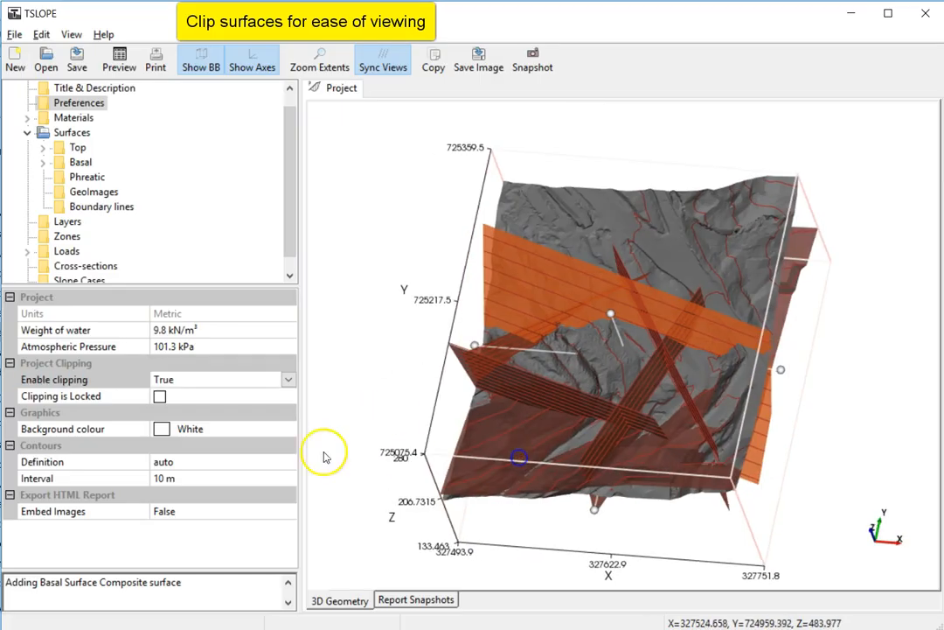
click(159, 396)
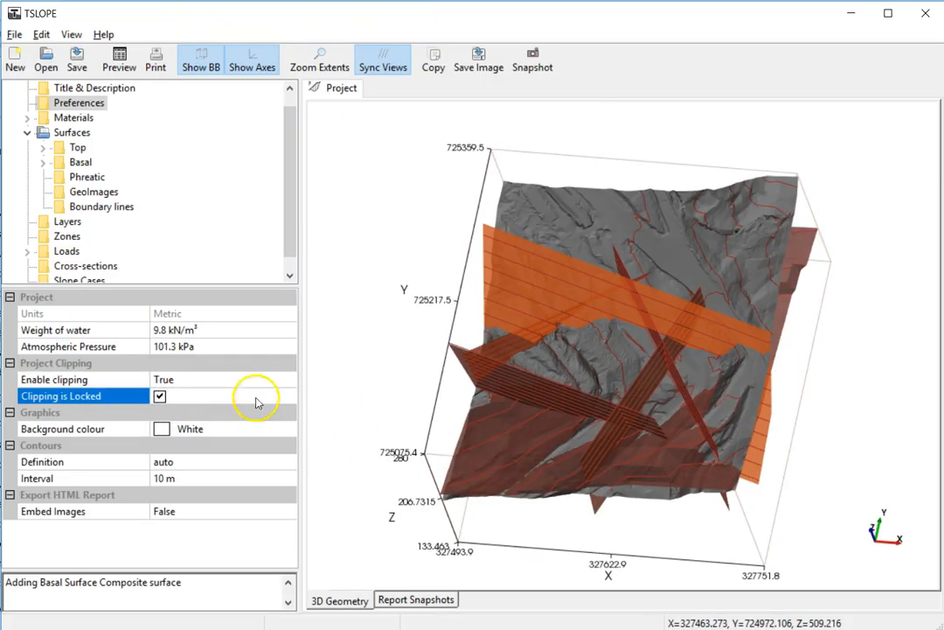
Step: Import the groundwater surface gw_estimate.obj as a phreatic surface
right_click(70, 182)
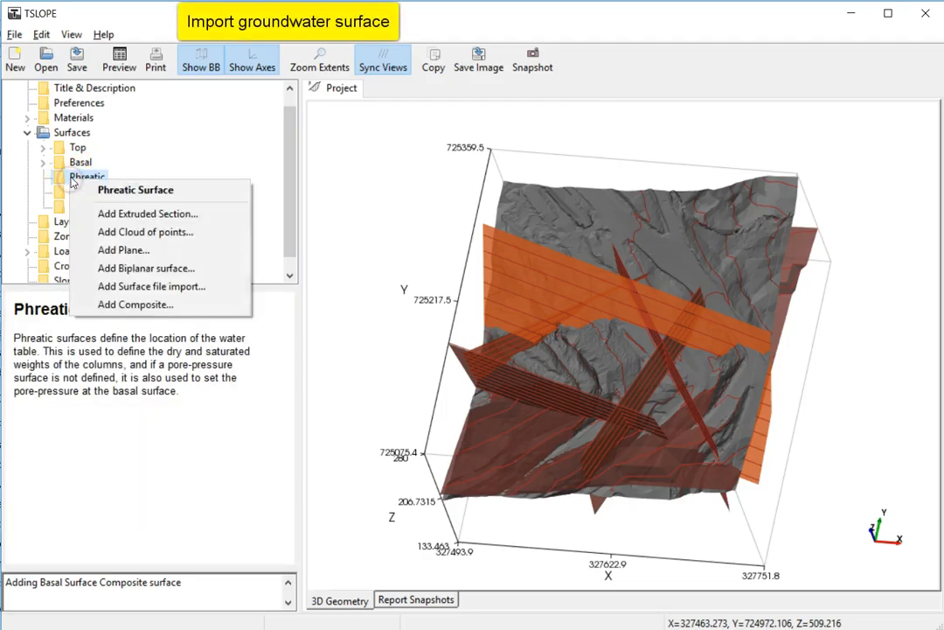
click(132, 295)
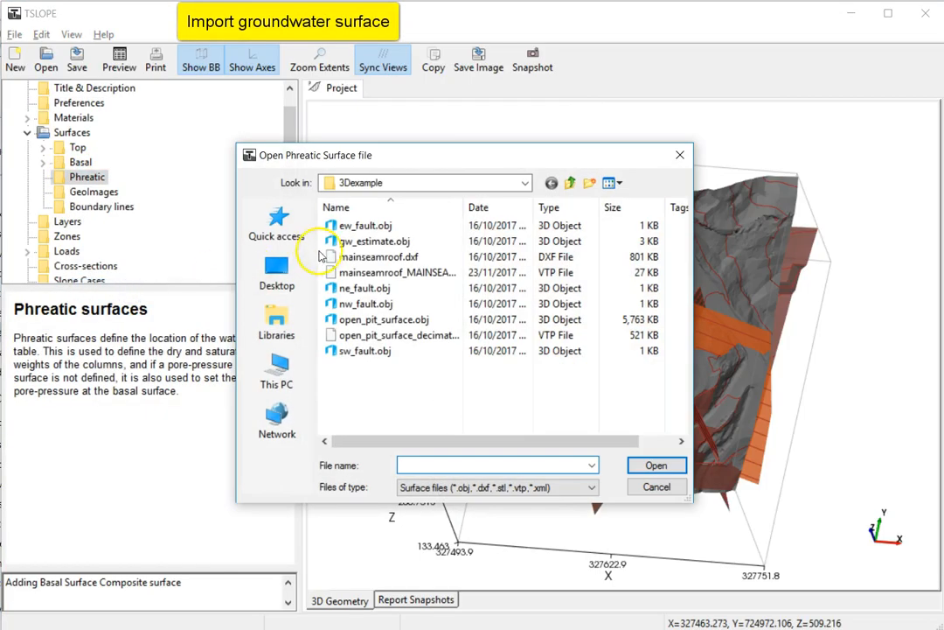
click(359, 240)
click(656, 465)
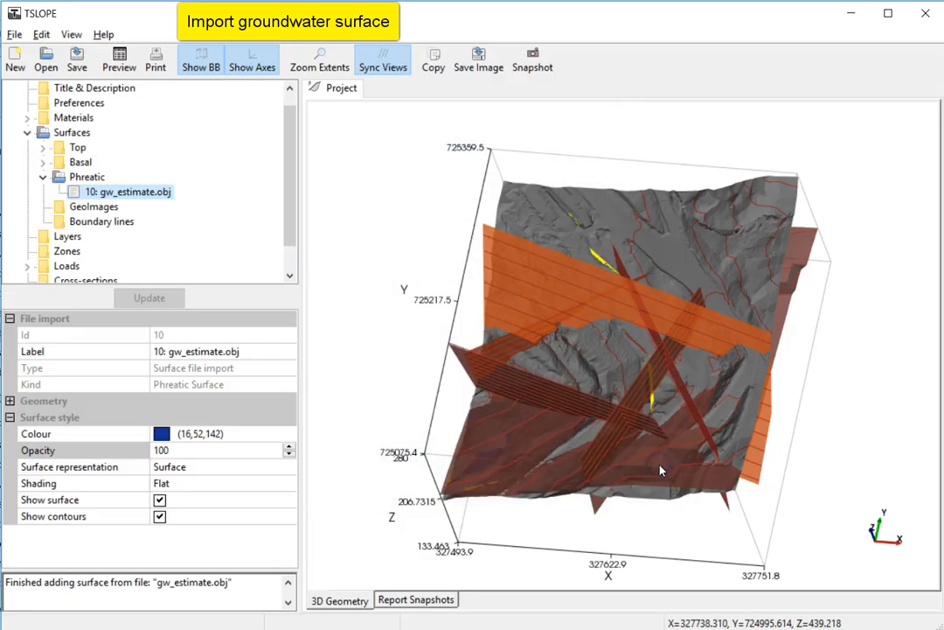
Step: Set the opacity of the gw_estimate surface to 80 and collapse the list of surfaces
click(257, 449)
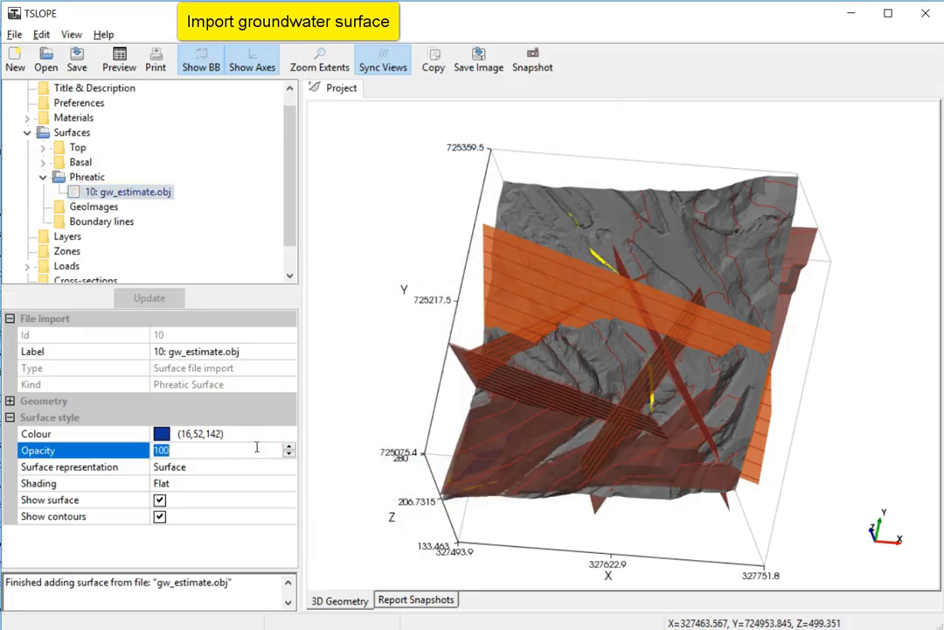
key(Tab)
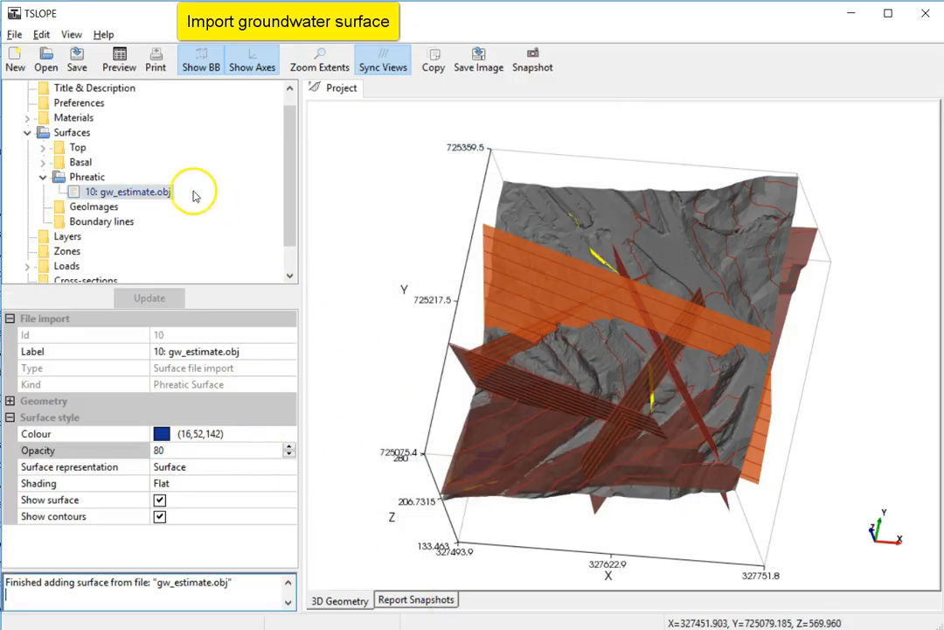
click(28, 131)
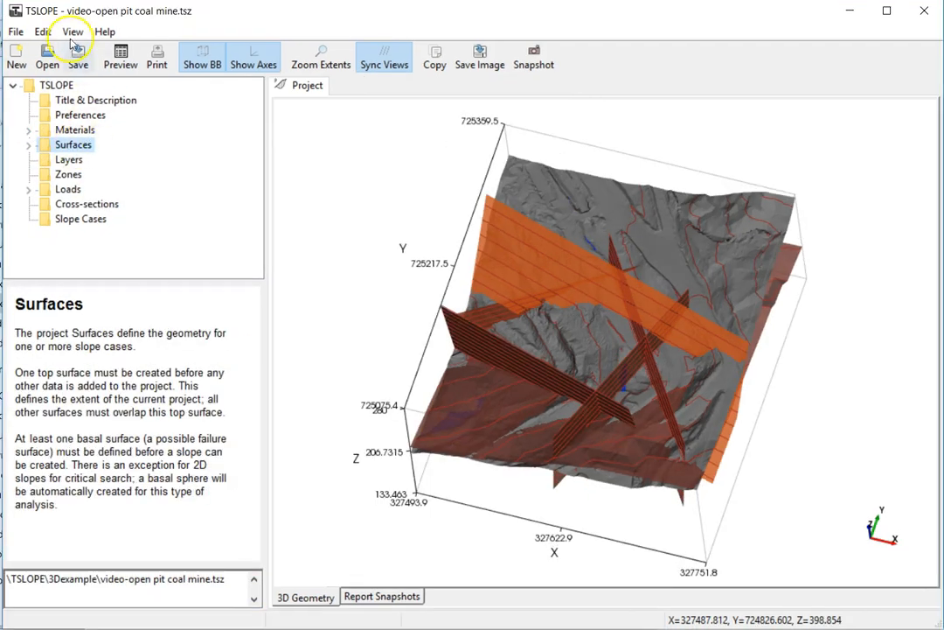
Step: Switch the model to the top view and add a 3D slope case to the project
click(73, 32)
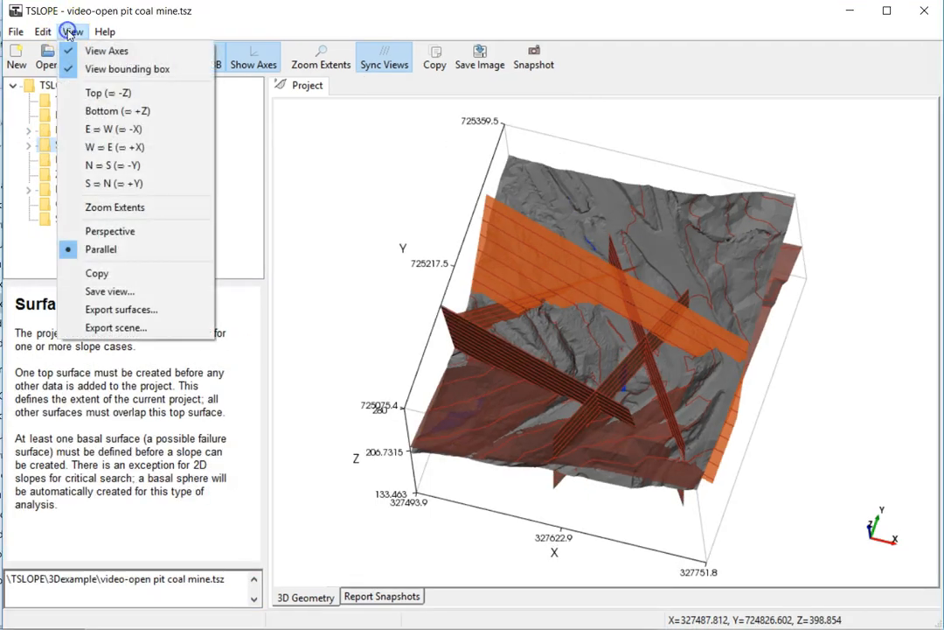
click(97, 93)
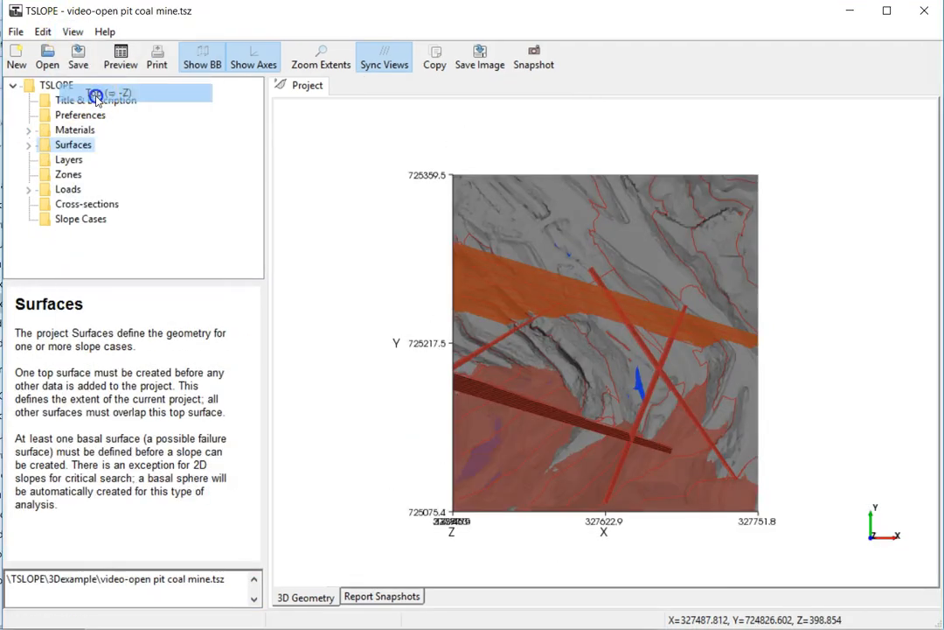
right_click(80, 224)
click(118, 255)
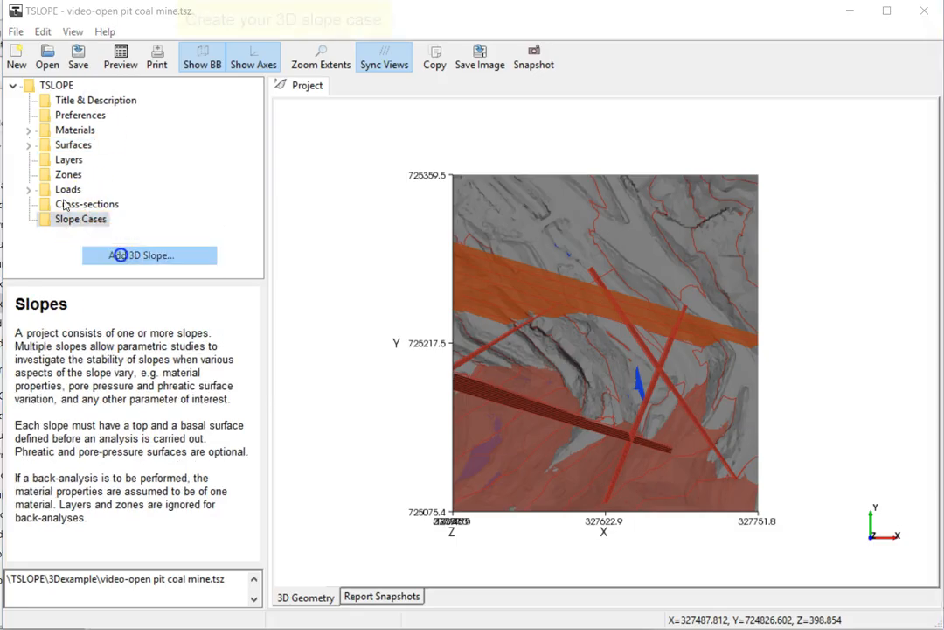
Step: Set the new 3D slope's top surface to open_pit_surface_decimate_86.vtp and its basal surface to Basal Composite 9
click(282, 299)
drag(378, 320, 462, 420)
click(448, 201)
click(449, 199)
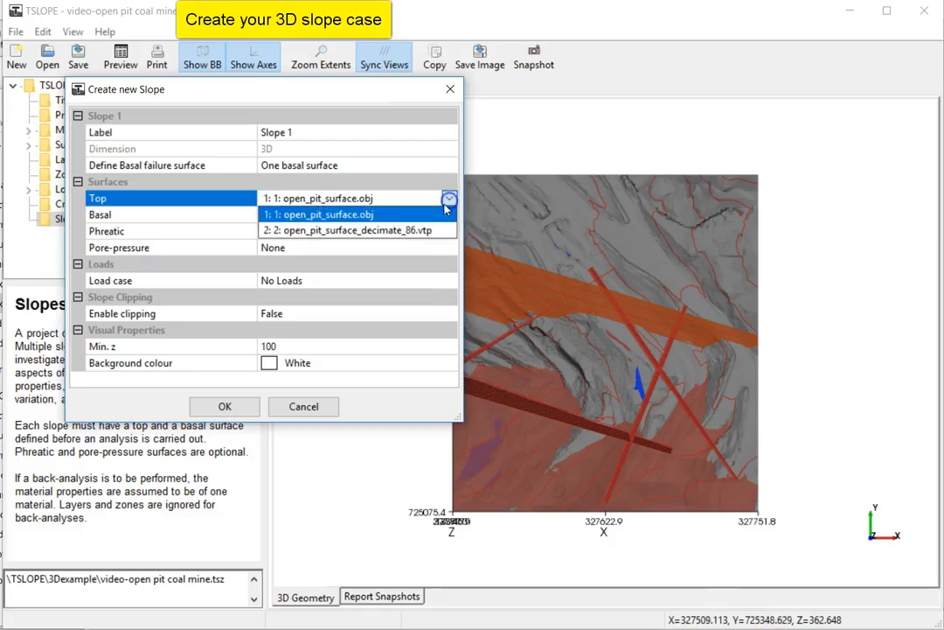
click(435, 229)
click(453, 216)
click(453, 216)
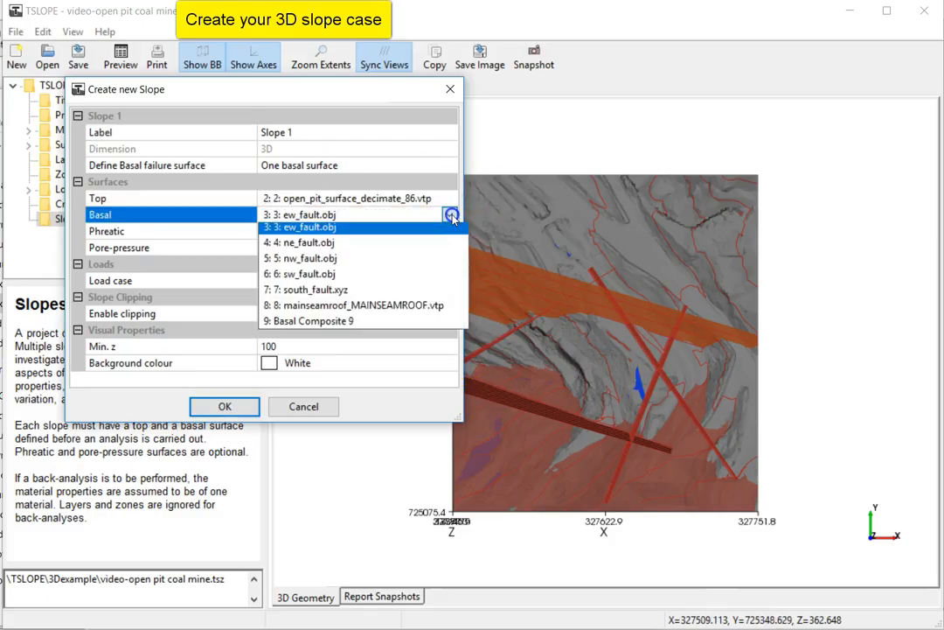
click(347, 341)
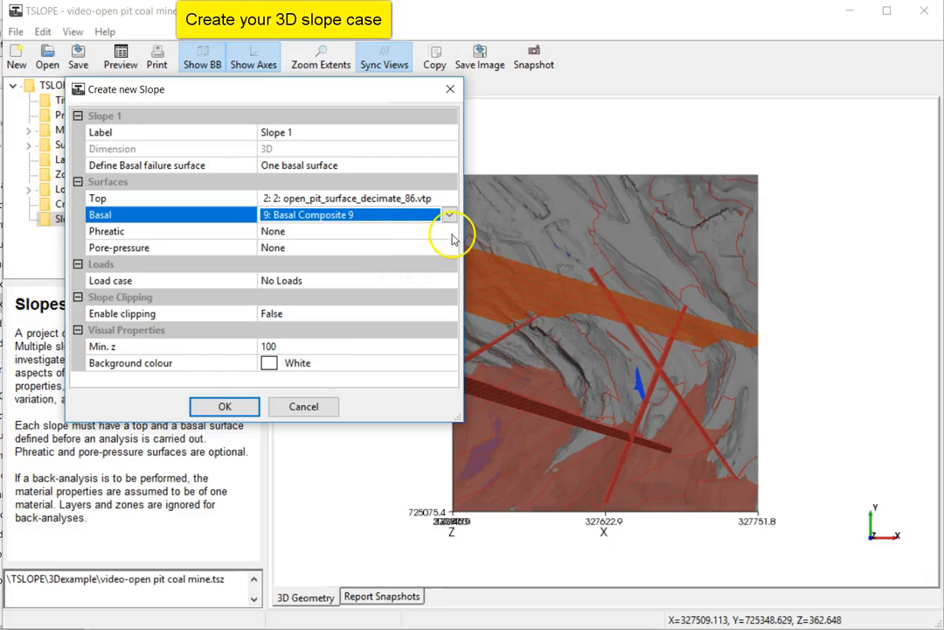
Step: Assign gw_estimate.obj as the 3D slope's phreatic surface with clamping to the top enabled, and create the slope case
click(451, 230)
click(448, 231)
click(430, 264)
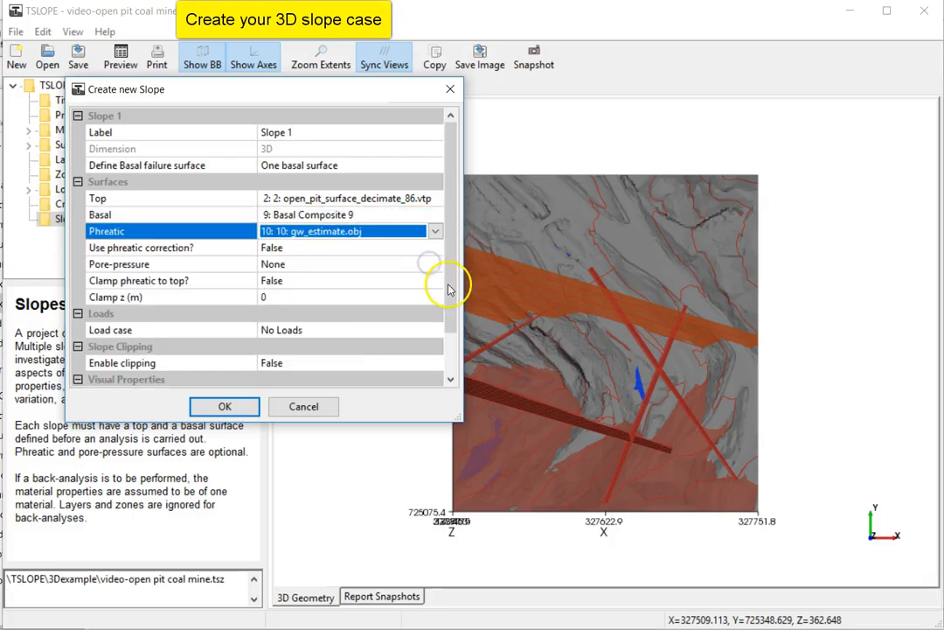
click(435, 278)
click(436, 280)
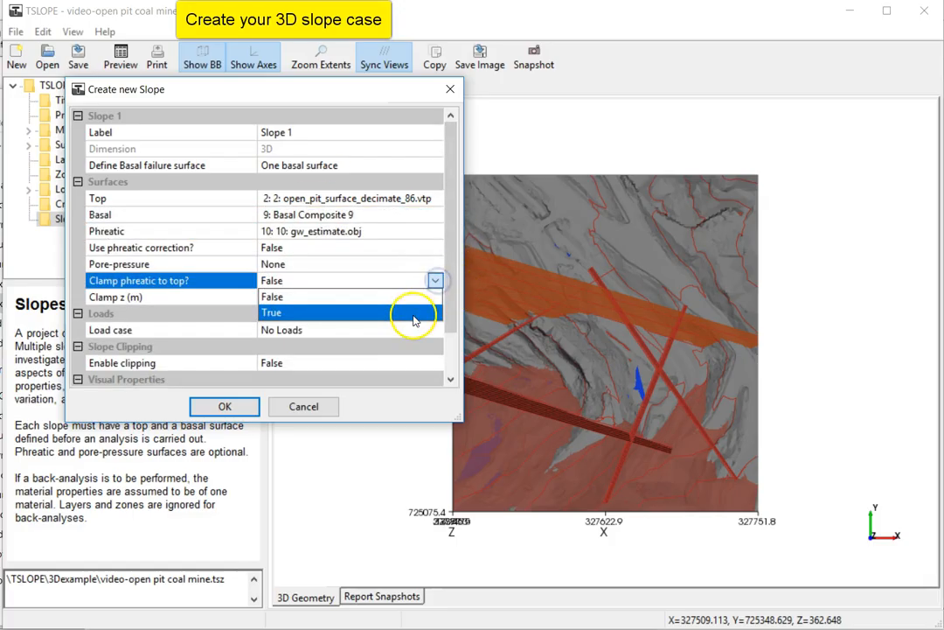
click(411, 313)
click(226, 406)
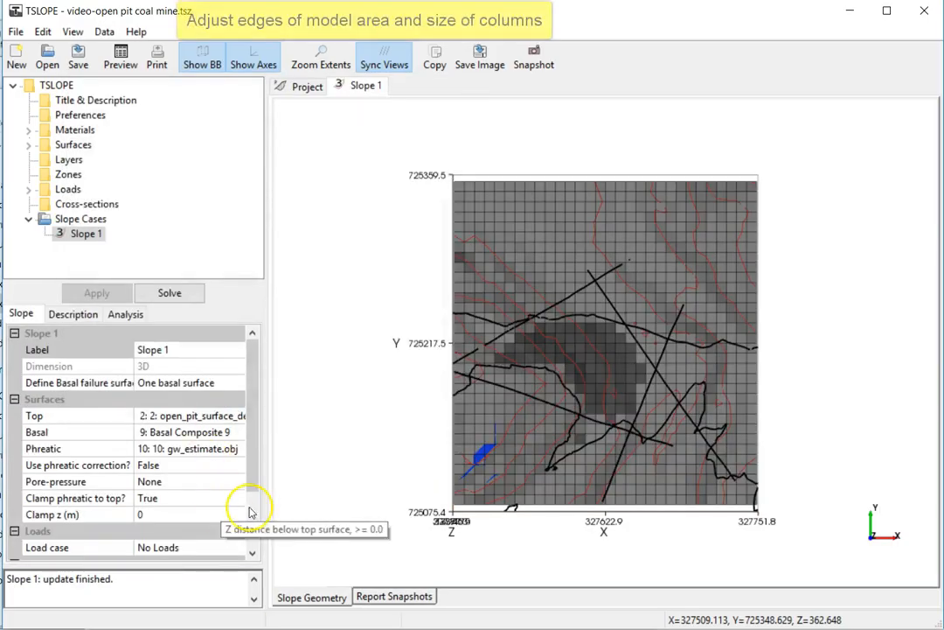
Step: Enable slope clipping for Slope 1
drag(252, 481, 252, 544)
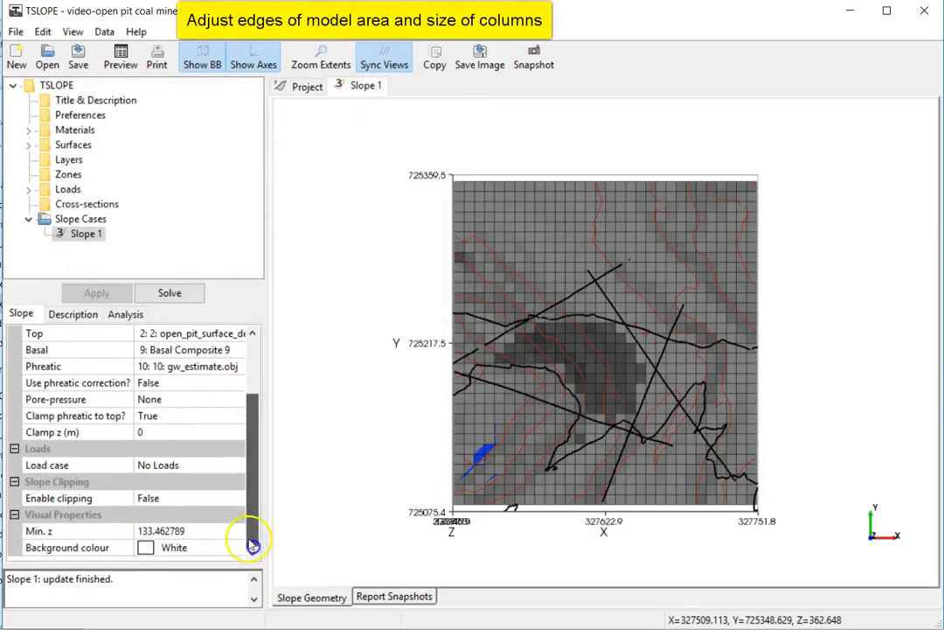
click(229, 498)
click(236, 497)
click(196, 530)
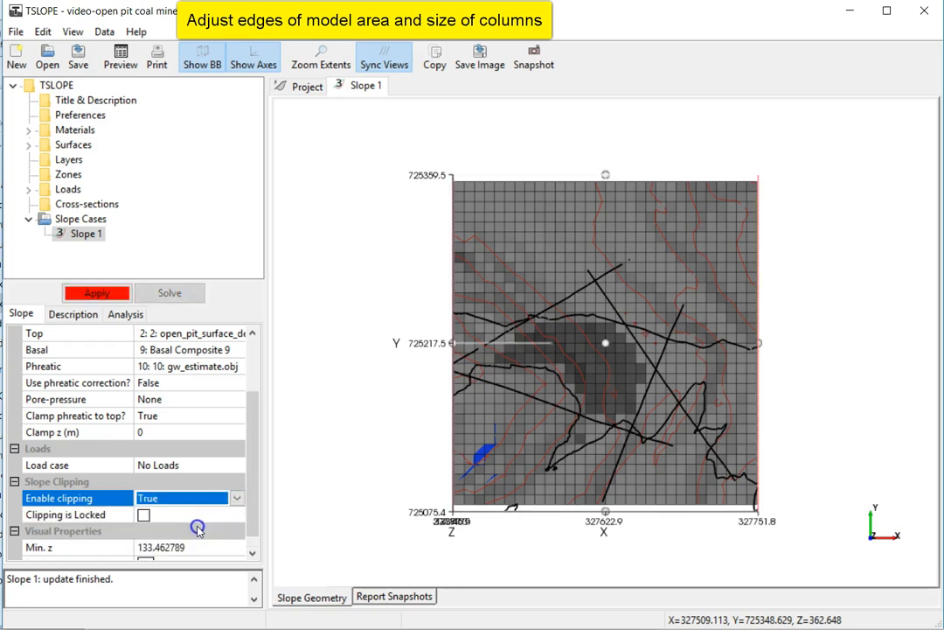
Step: Shrink Slope 1's clipping box to about Y 725143–725250 with its east edge at about X 327671, and lock it
drag(605, 176, 582, 306)
drag(606, 512, 638, 434)
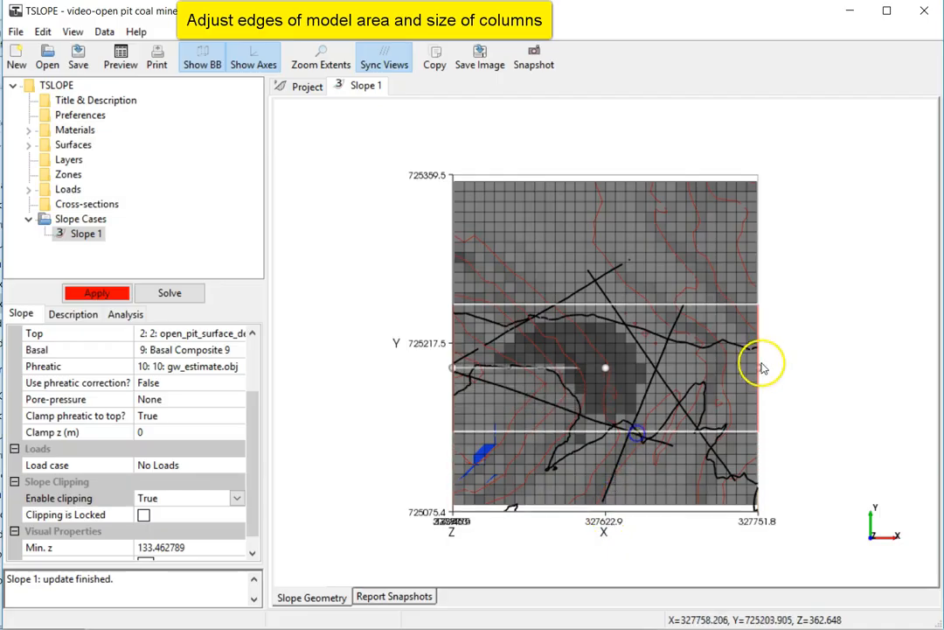
drag(759, 370, 664, 370)
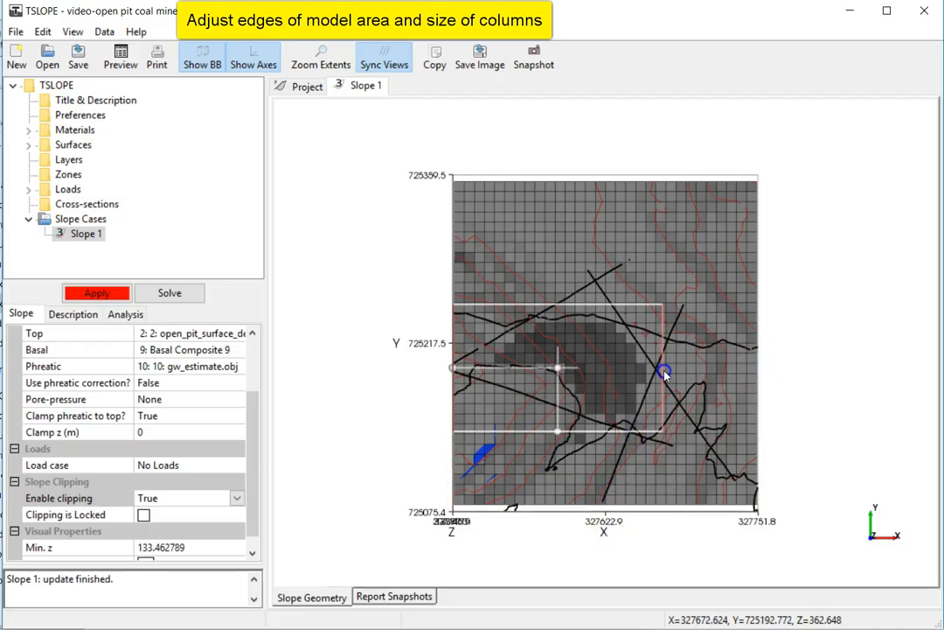
click(144, 515)
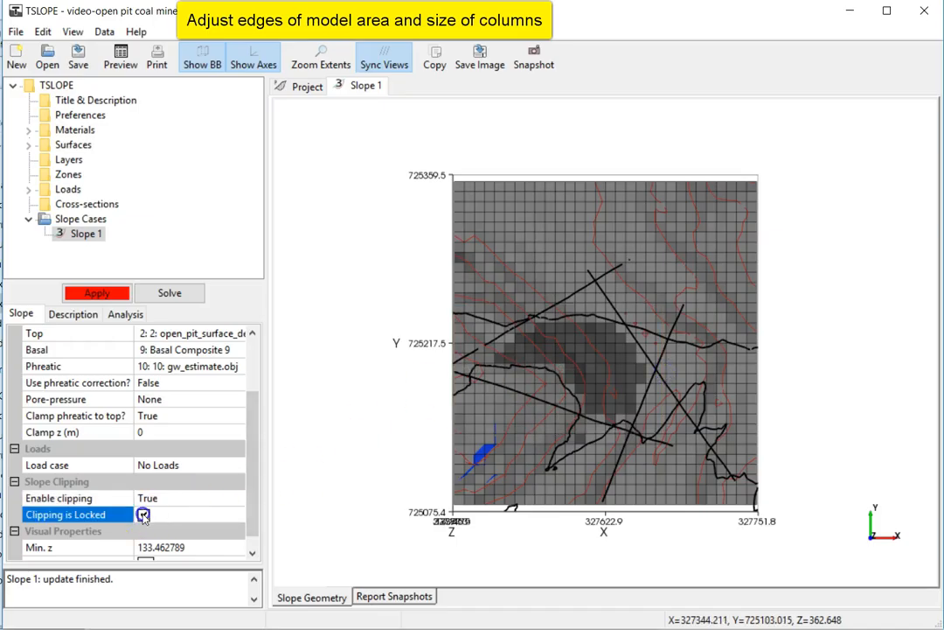
Step: Set the 3D column grid of Slope 1 to 100 columns per width and apply the changes
click(131, 316)
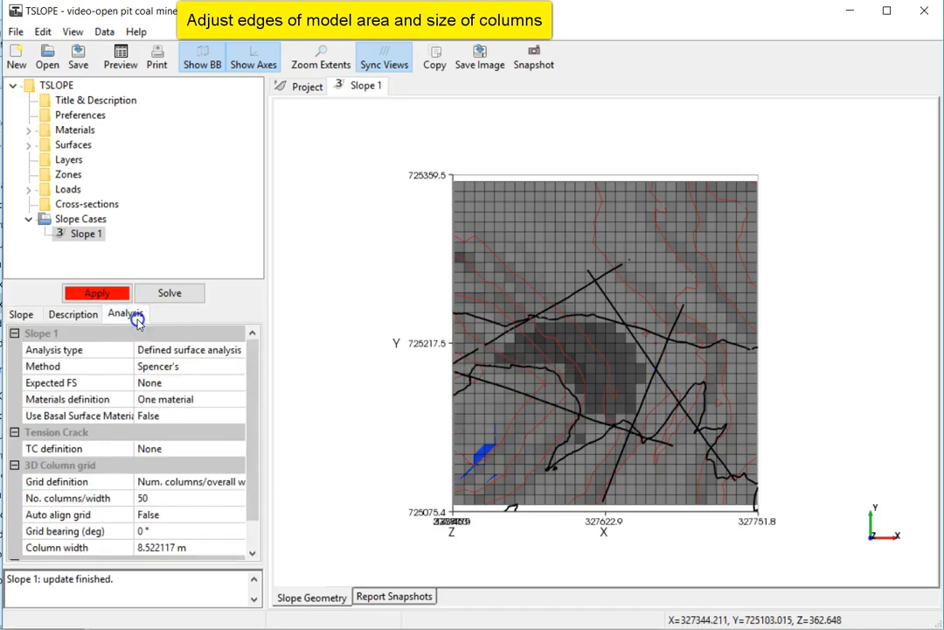
click(201, 498)
text(100)
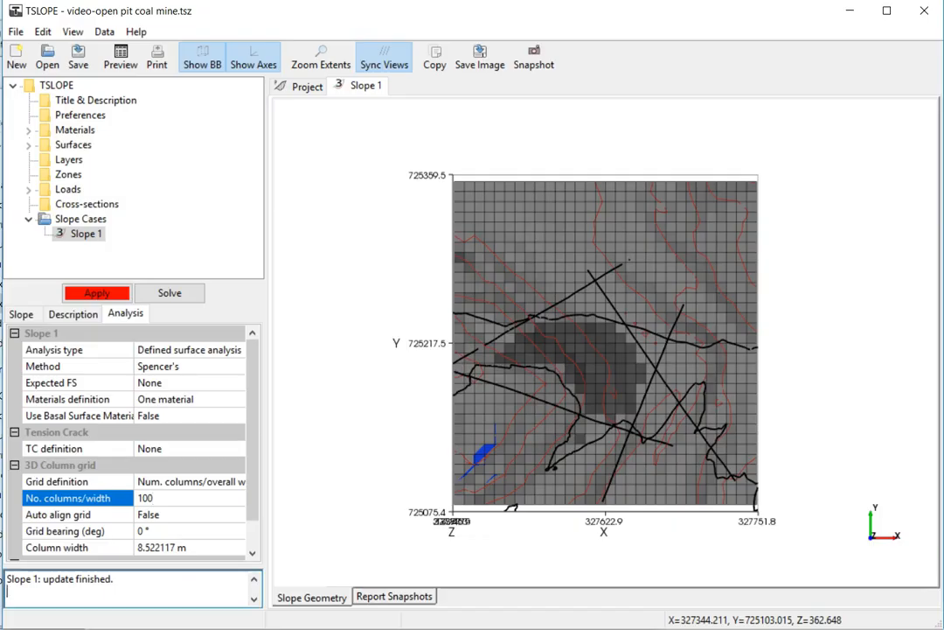
click(184, 313)
click(111, 292)
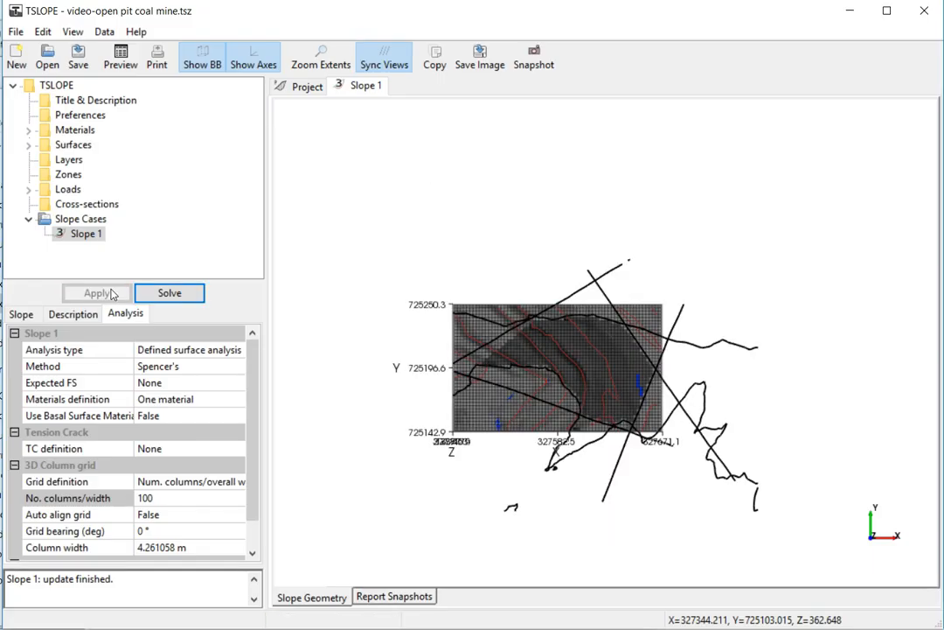
Step: Solve the 3D stability analysis of Slope 1 with Spencer's method
drag(545, 438, 503, 378)
scroll(616, 417, up, 3)
right_drag(503, 378, 506, 286)
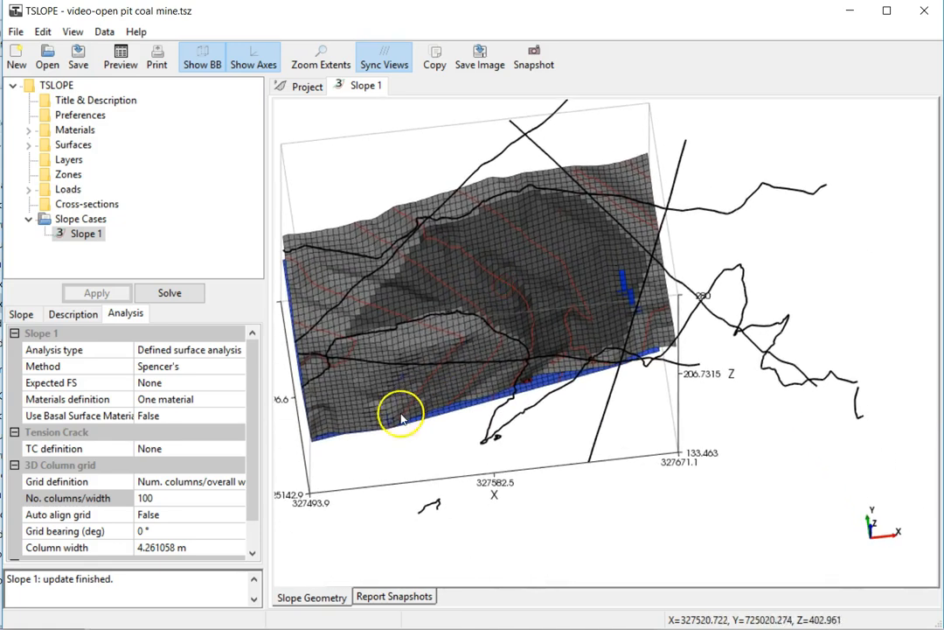
click(169, 294)
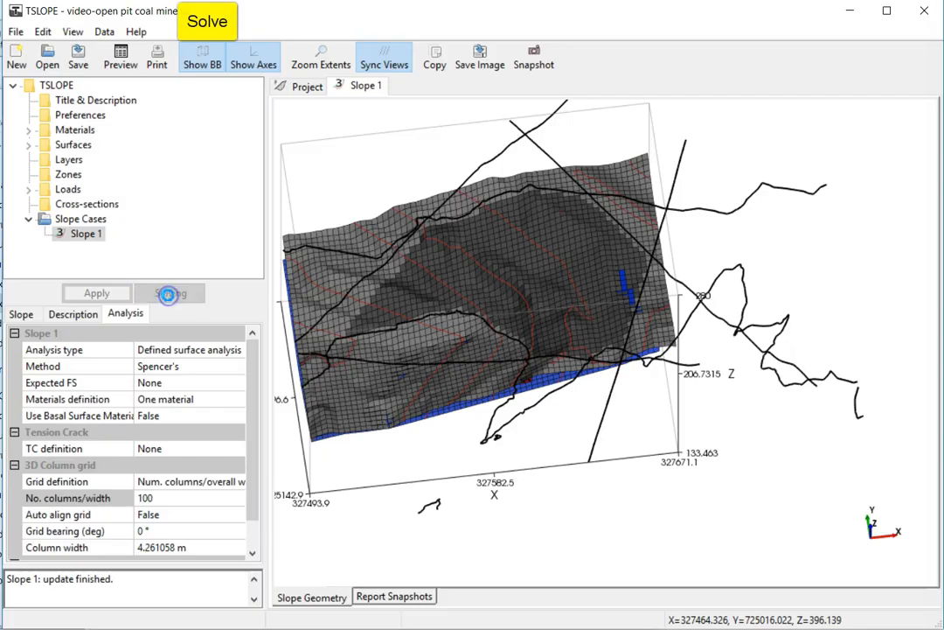
drag(344, 374, 355, 428)
drag(636, 383, 364, 384)
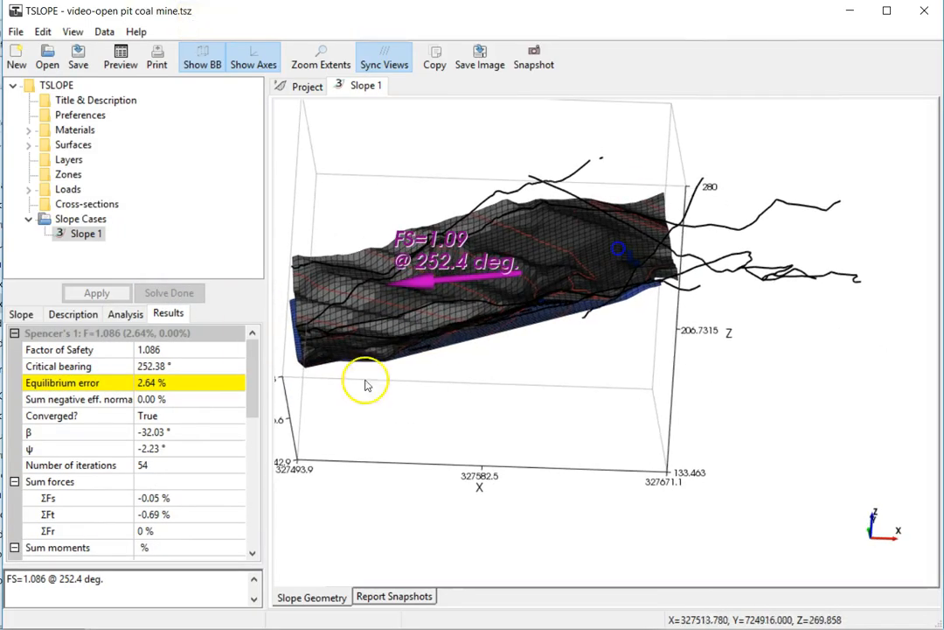
drag(301, 417, 351, 550)
Step: Hide the top and phreatic surfaces of Slope 1 so that only the basal surface is displayed
click(73, 32)
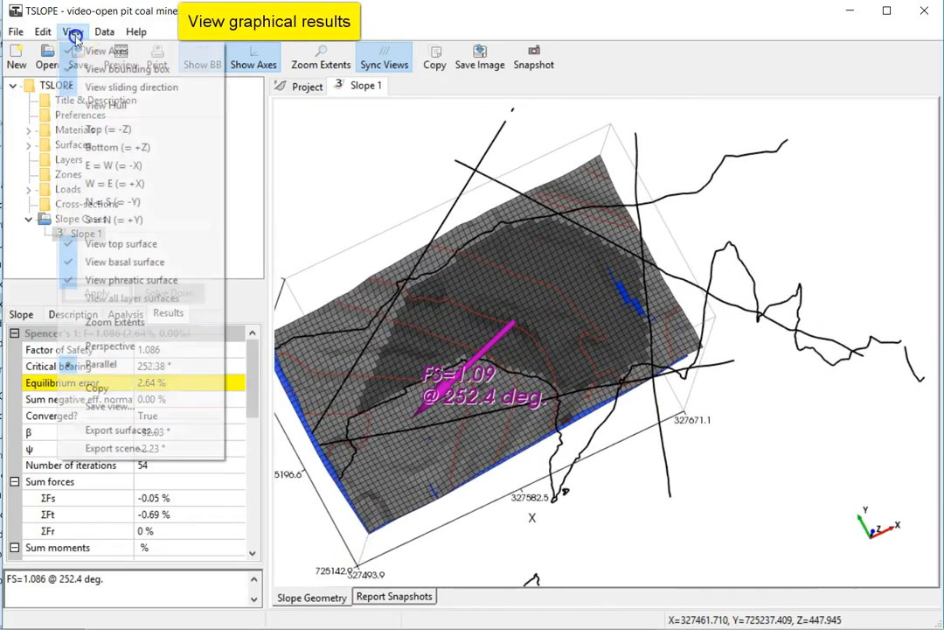
click(121, 244)
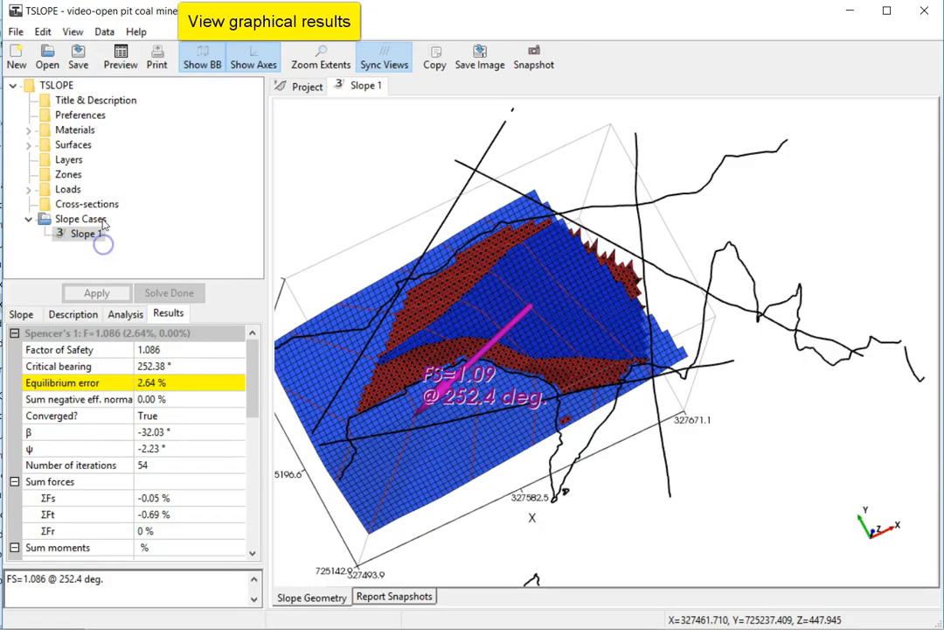
click(73, 31)
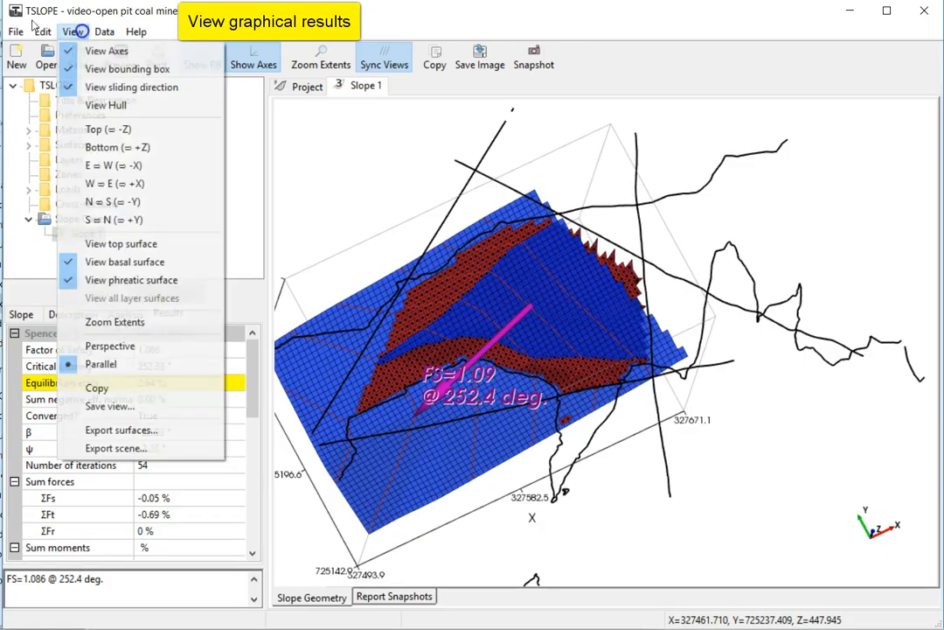
click(108, 279)
Step: Colour the basal surface of Slope 1 by total normal stress, pore pressure and OMC Local FS in turn
click(104, 32)
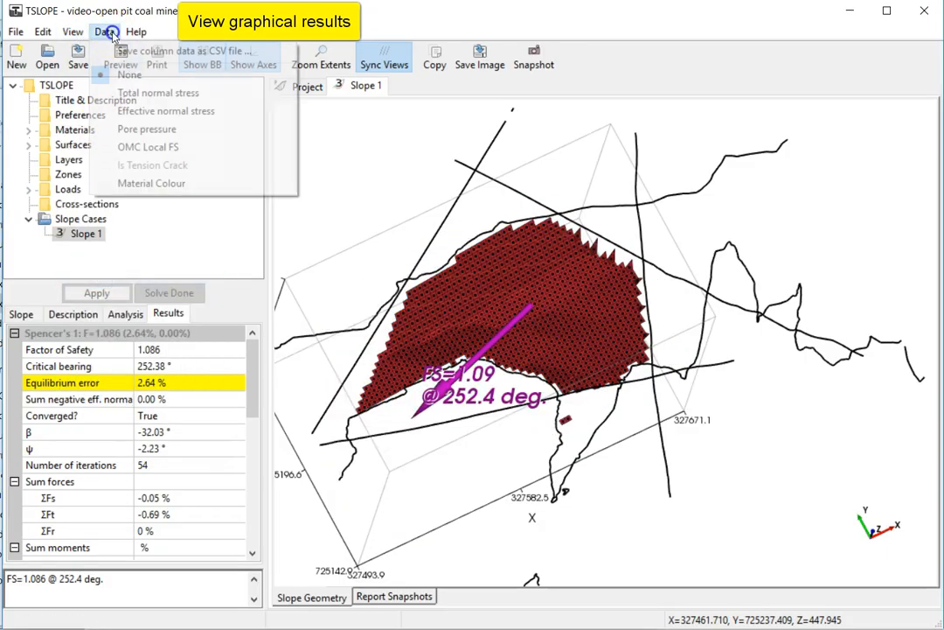
click(128, 93)
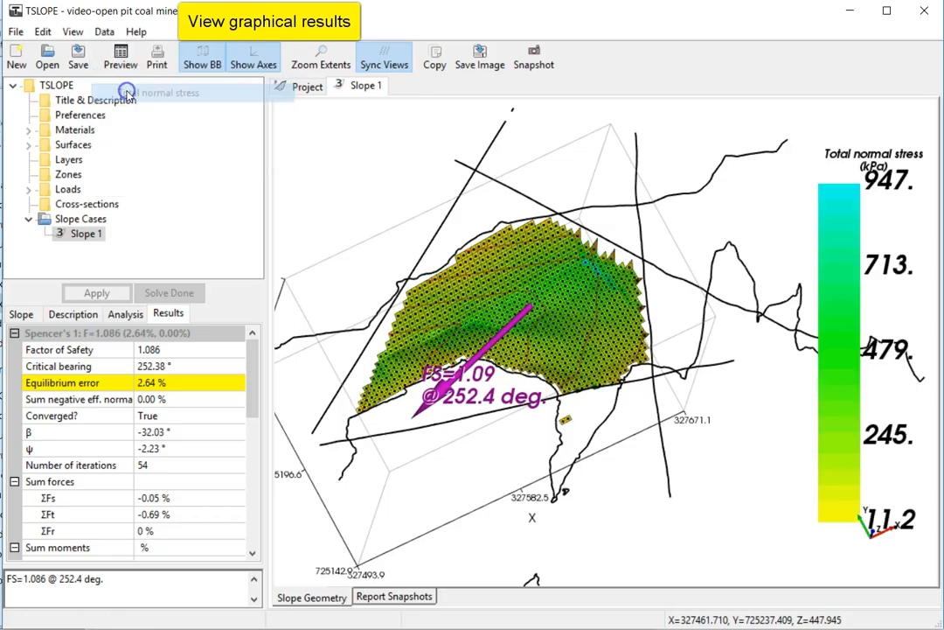
click(105, 31)
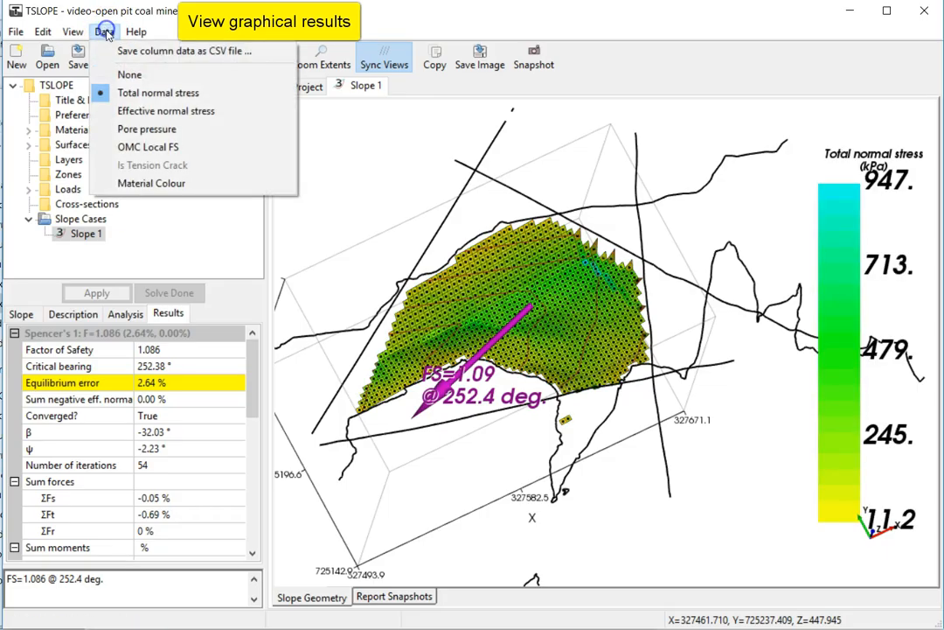
click(140, 129)
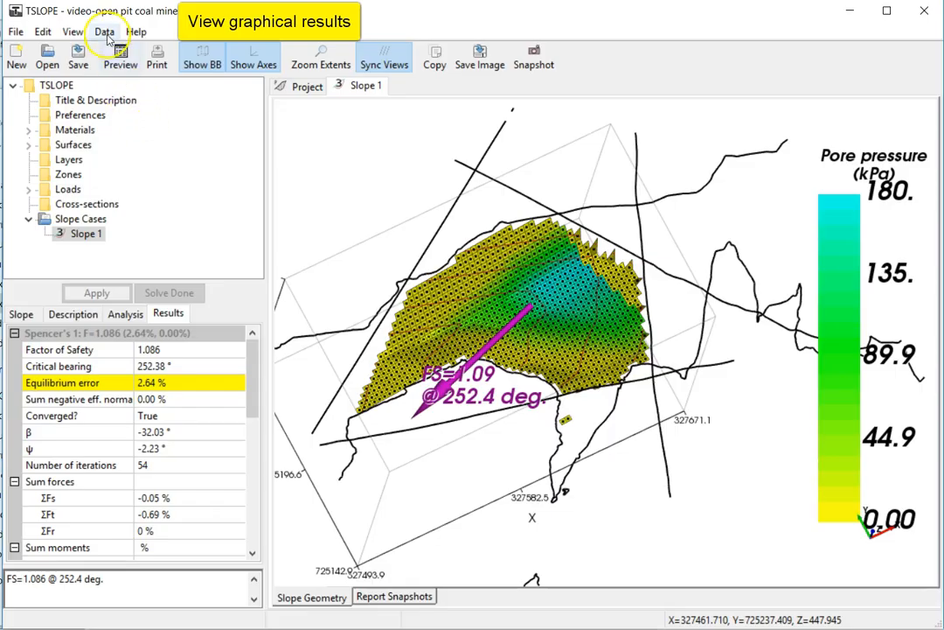
click(104, 32)
click(158, 144)
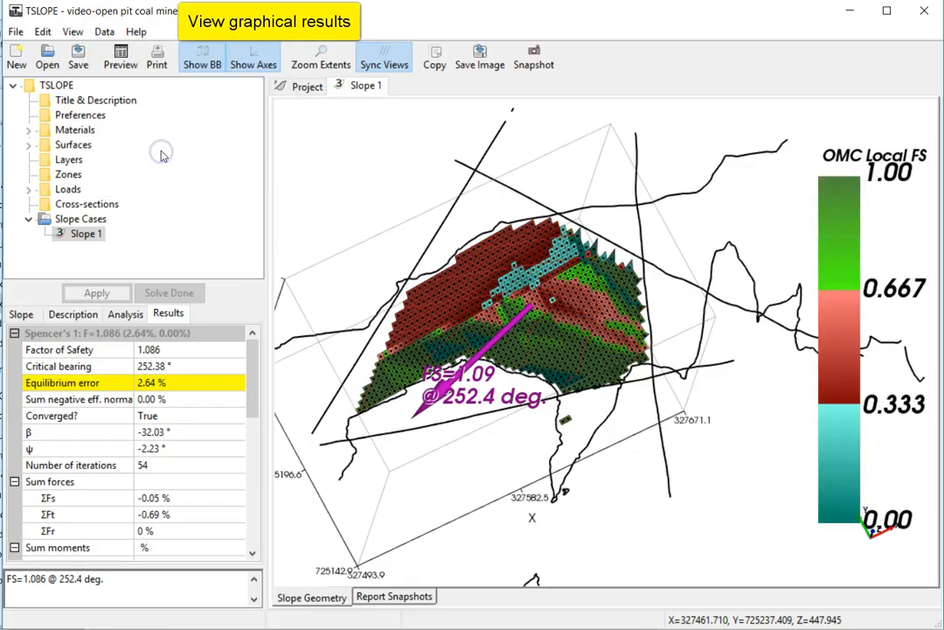
Step: Add a cross-section about 139 m long at a bearing of about 72° through the failure area, and lock it
click(87, 206)
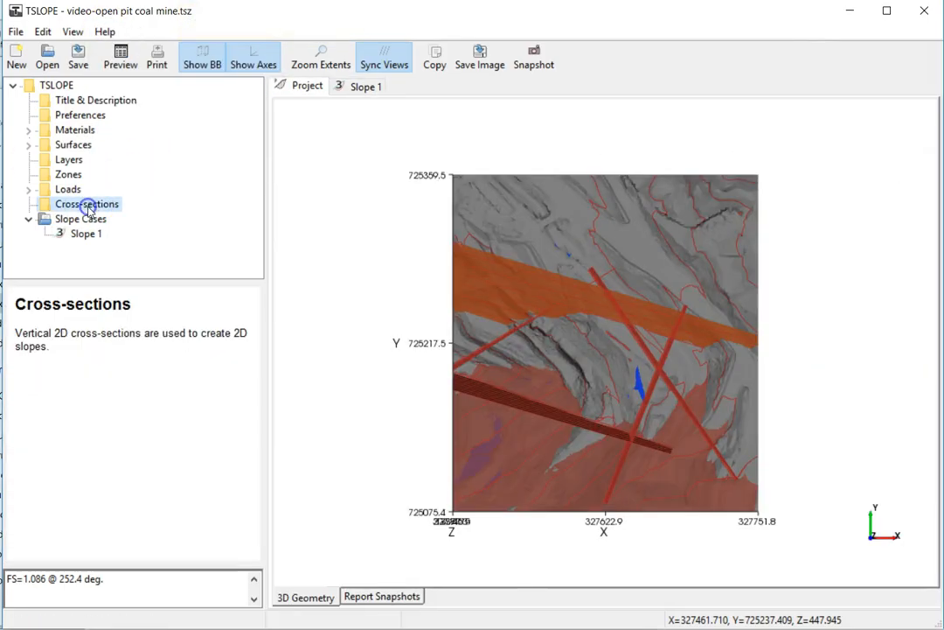
right_click(87, 208)
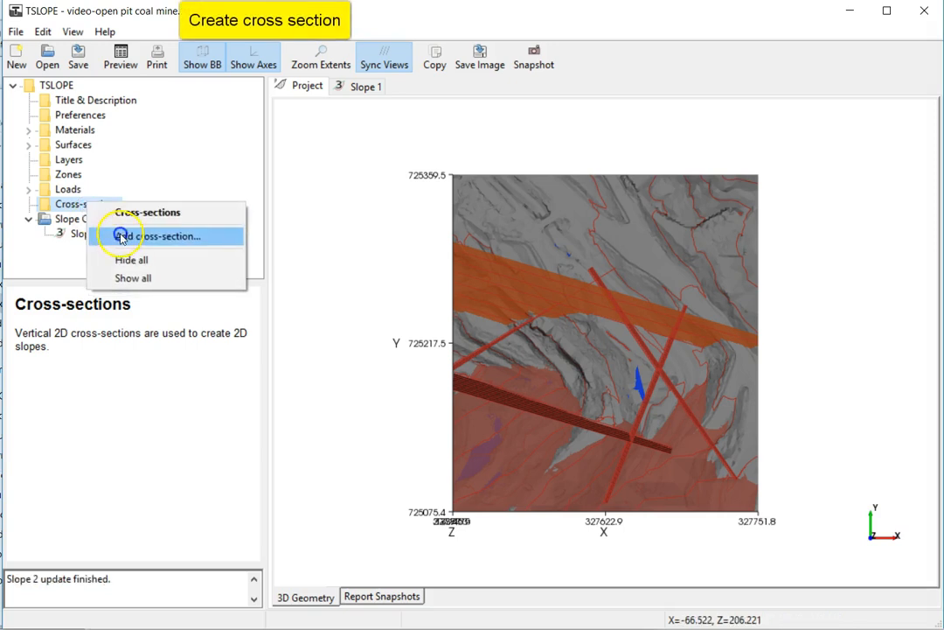
click(120, 238)
drag(605, 179, 639, 331)
drag(606, 511, 485, 389)
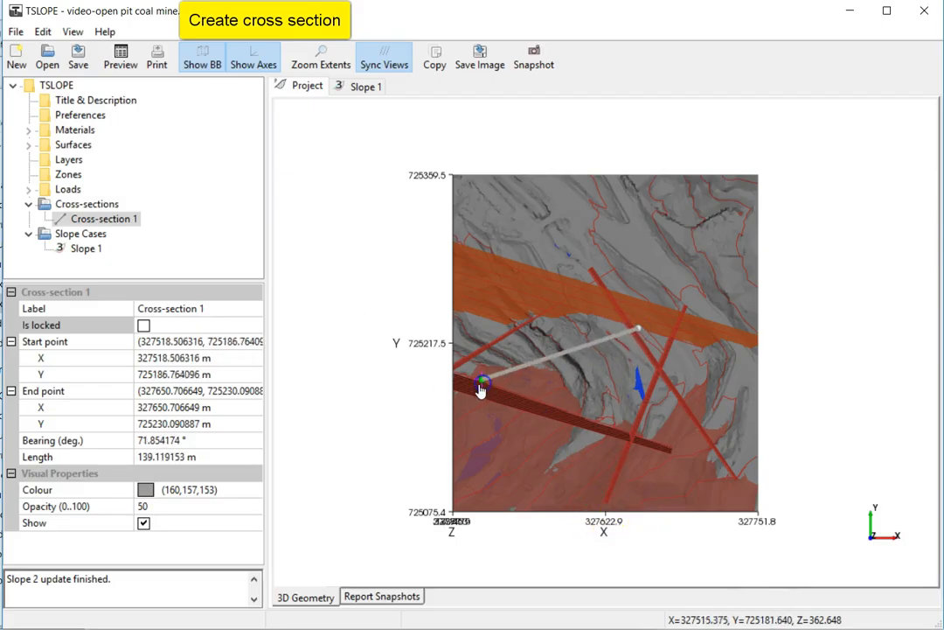
click(144, 325)
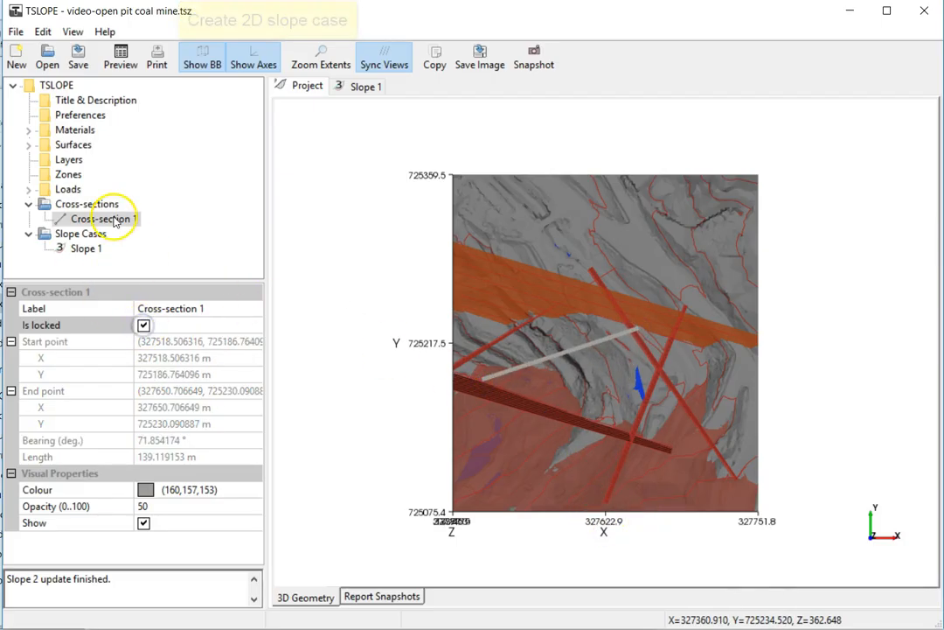
Step: Start a 2D slope case from Cross-section 1 with open_pit_surface_decimate_86.vtp as top and Basal Composite 9 as basal surface
right_click(113, 220)
click(154, 324)
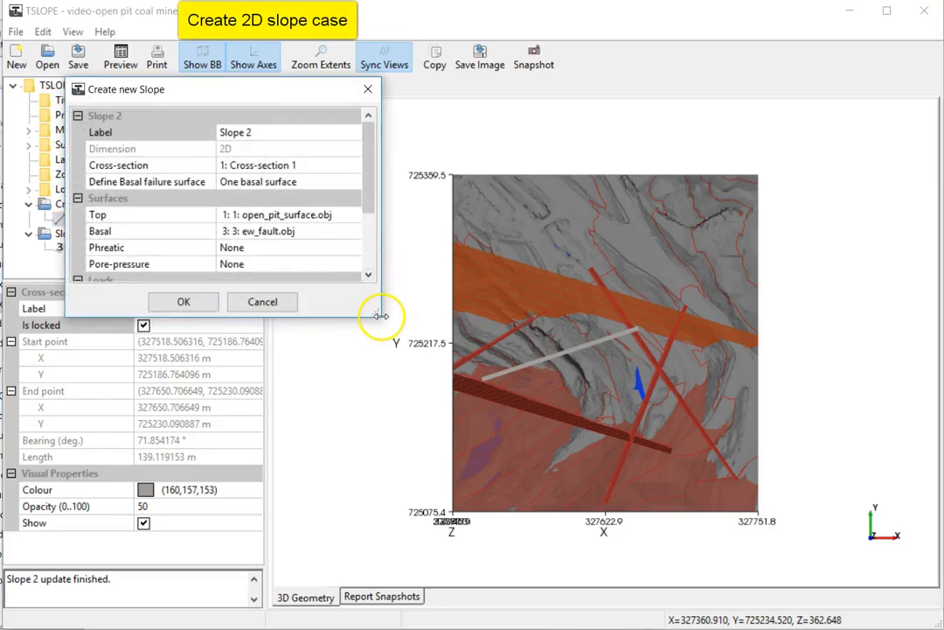
drag(379, 314, 423, 424)
click(409, 214)
click(410, 214)
click(406, 246)
click(314, 230)
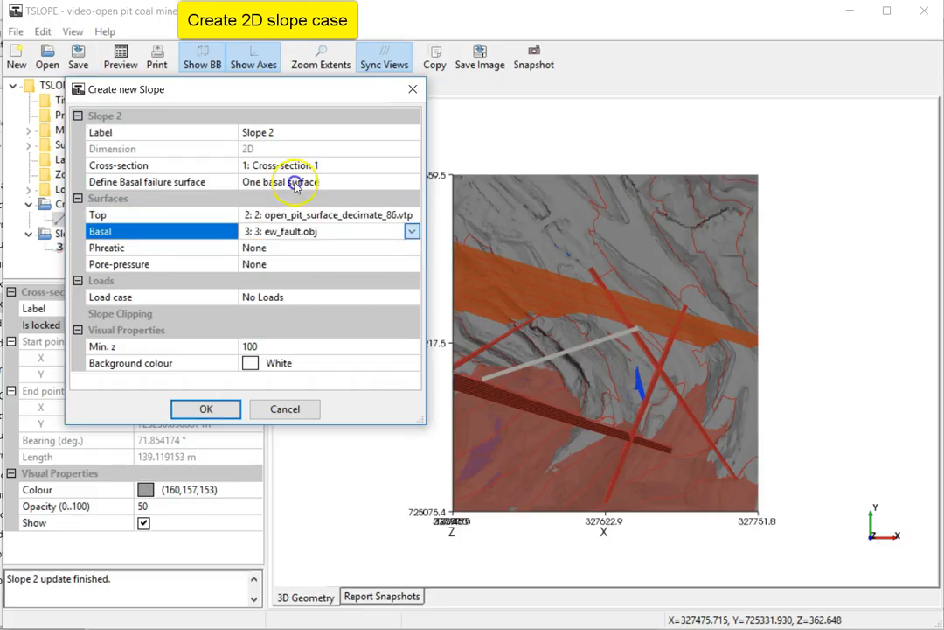
click(411, 231)
click(394, 357)
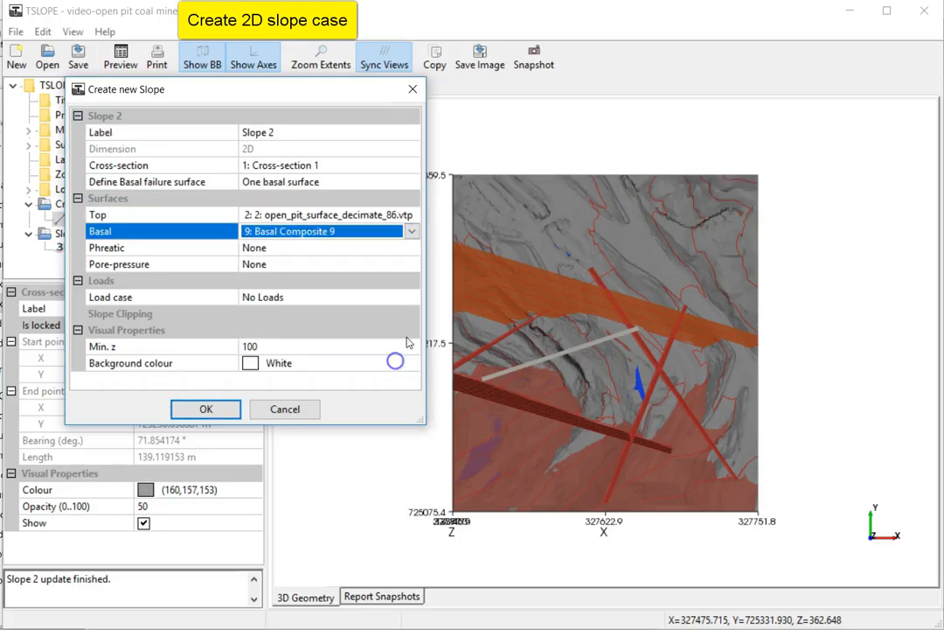
Step: Assign gw_estimate.obj as the 2D slope's phreatic surface, enable clamping to the top, and create the slope case
click(406, 248)
click(411, 247)
click(400, 280)
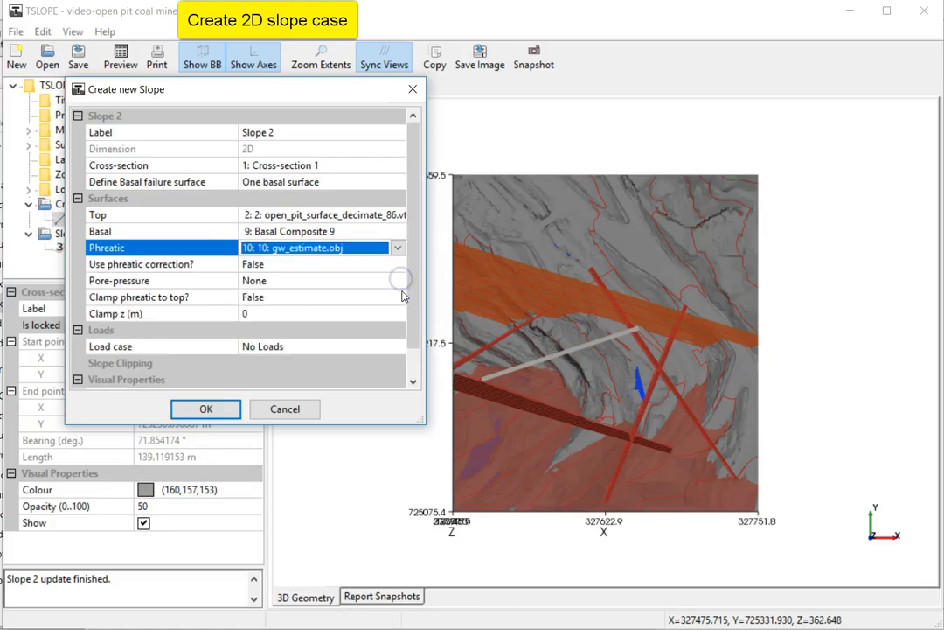
click(401, 297)
click(399, 297)
click(391, 329)
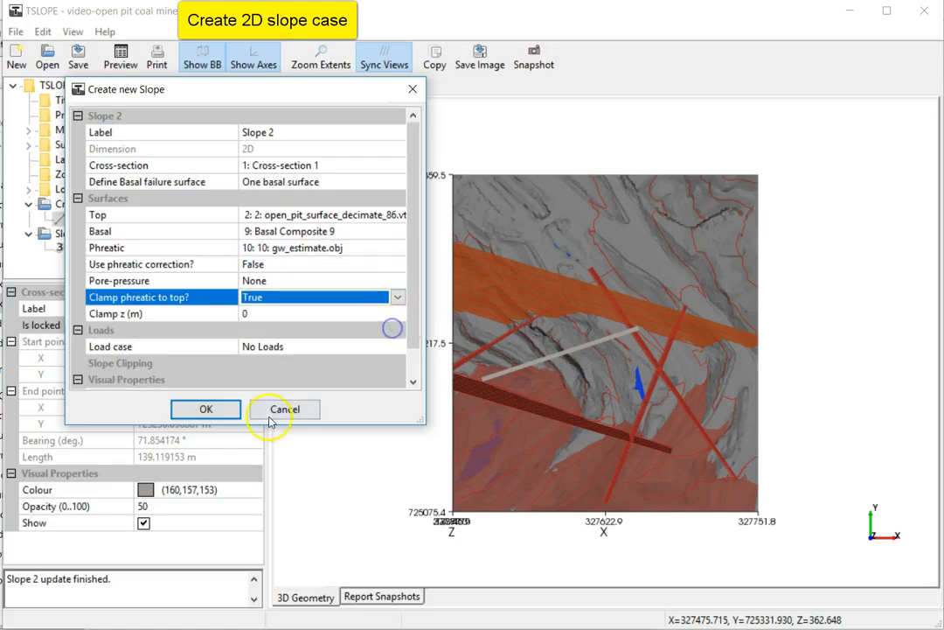
click(215, 411)
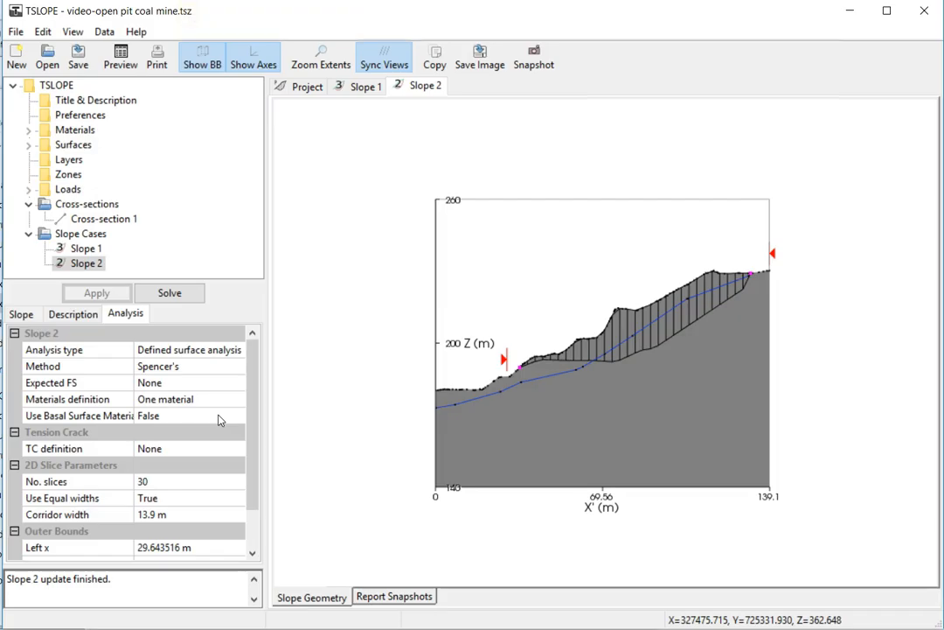
Step: Solve the 2D stability analysis of Slope 2
click(443, 396)
click(170, 293)
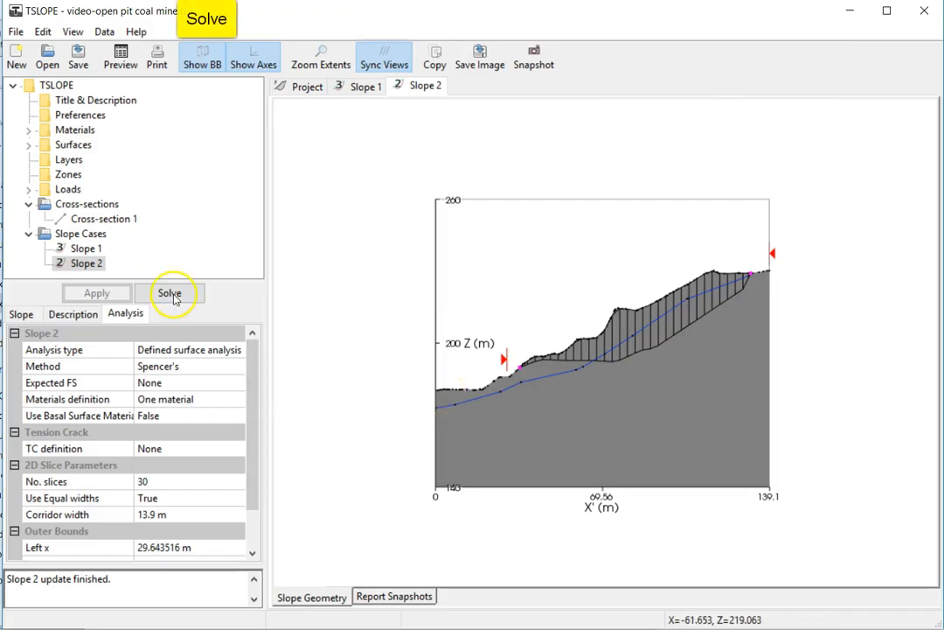
drag(418, 195, 797, 440)
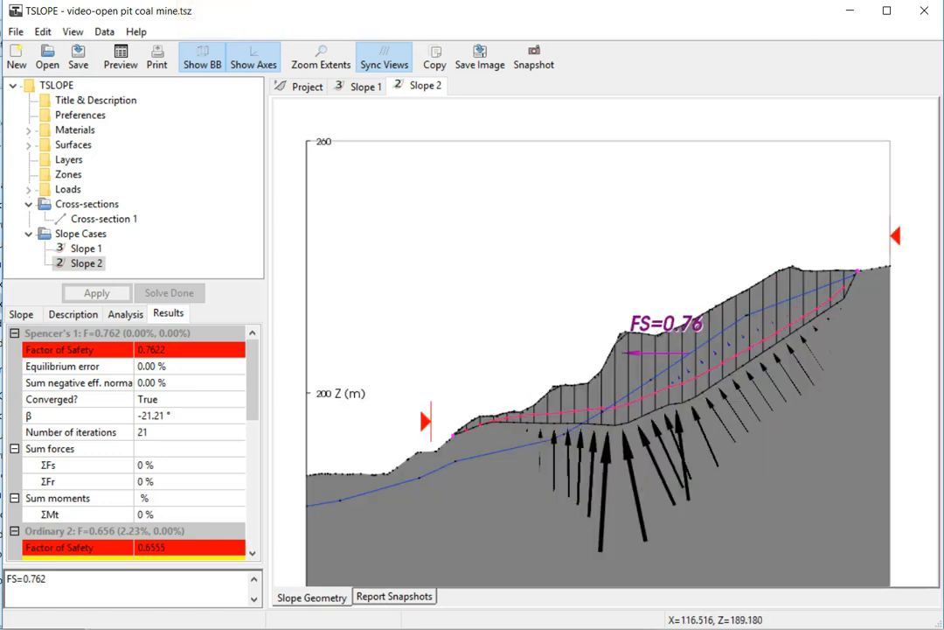